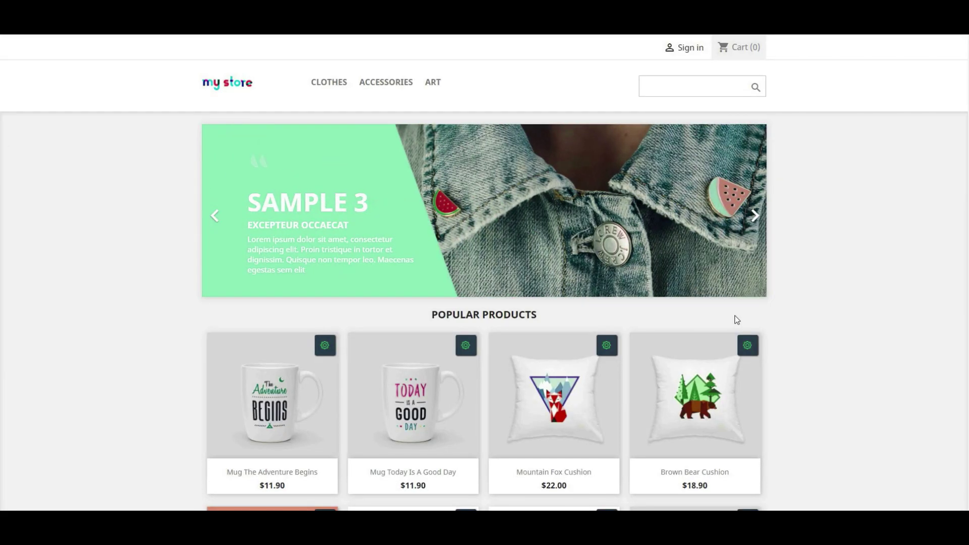
Scroll to Popular Products and expand the Mountain Fox - Vector Graphics card's edit toolbar
{"action": "scroll", "coordinate": [737, 320], "scroll_direction": "down", "scroll_amount": 5}
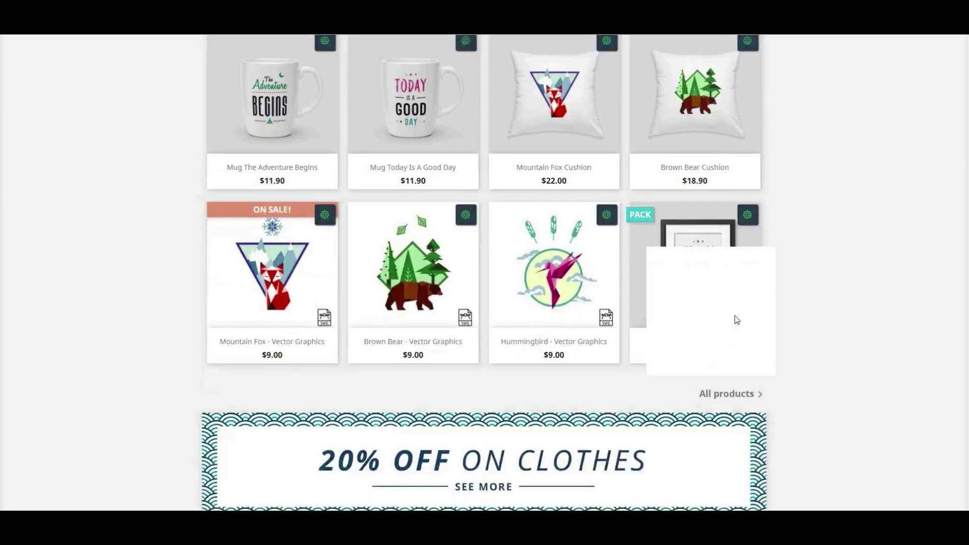
{"action": "scroll", "coordinate": [725, 254], "scroll_direction": "up", "scroll_amount": 4}
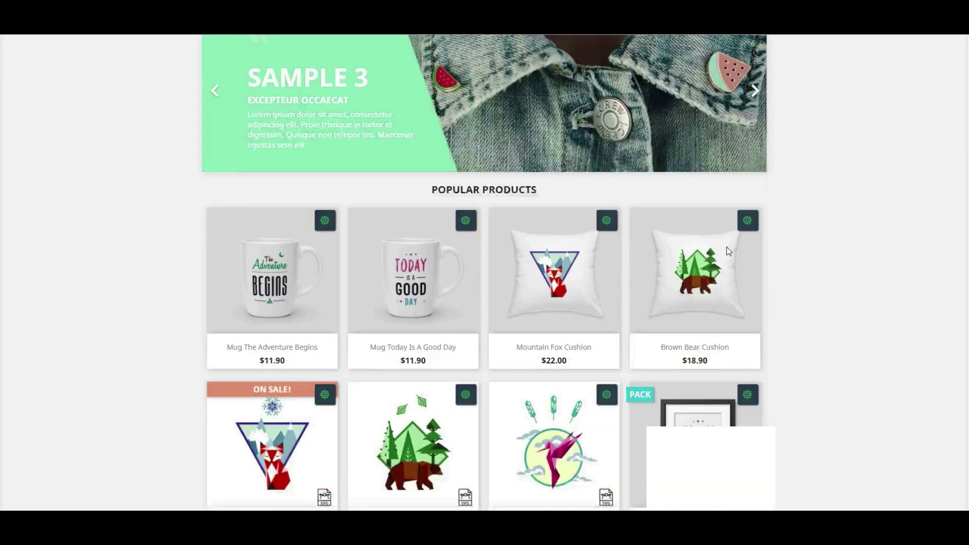
{"action": "scroll", "coordinate": [732, 325], "scroll_direction": "down", "scroll_amount": 2}
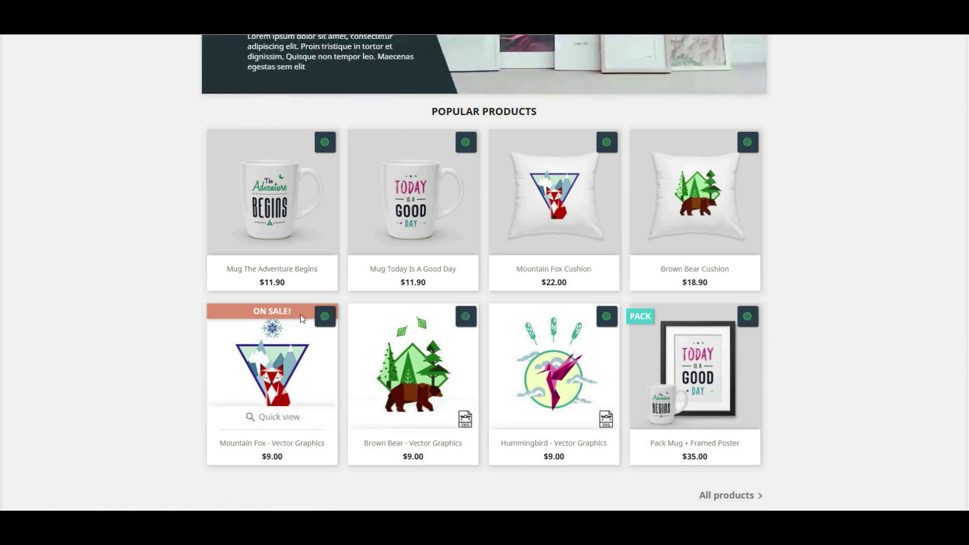
{"action": "left_click", "coordinate": [325, 318]}
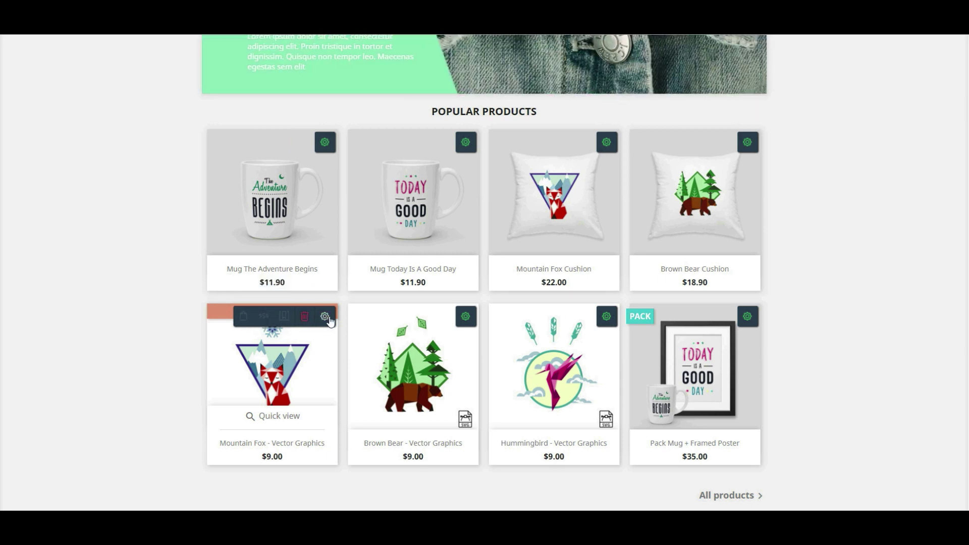
{"action": "left_click", "coordinate": [263, 317]}
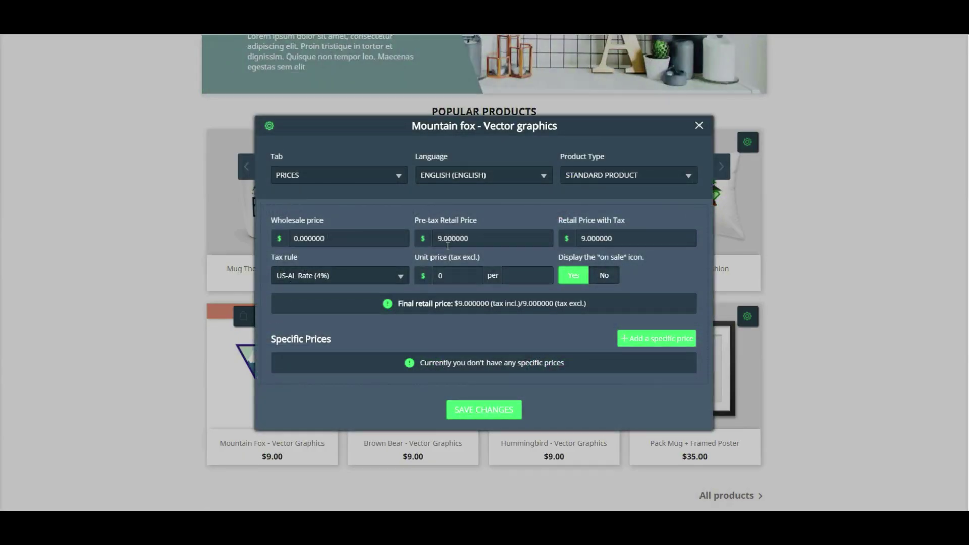
{"action": "left_click", "coordinate": [346, 281]}
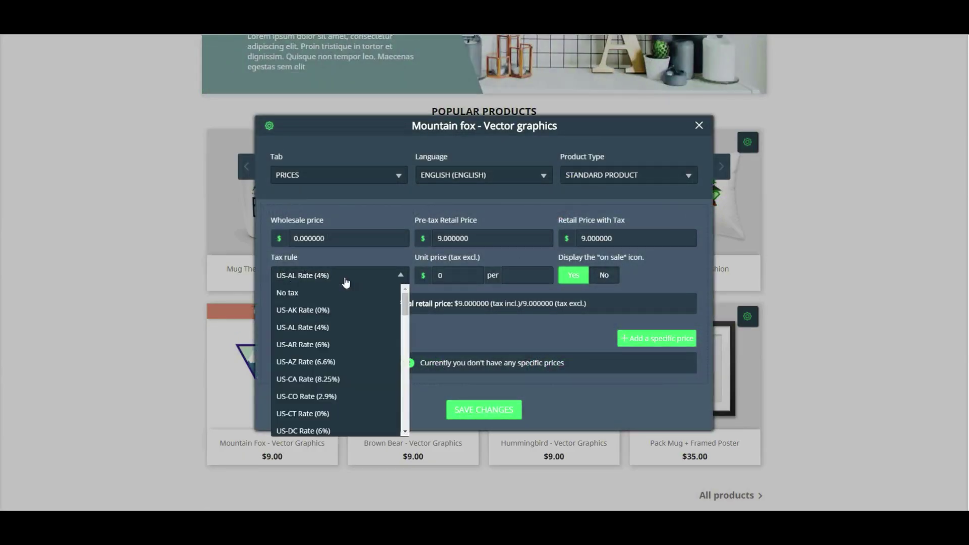
{"action": "left_click", "coordinate": [314, 293]}
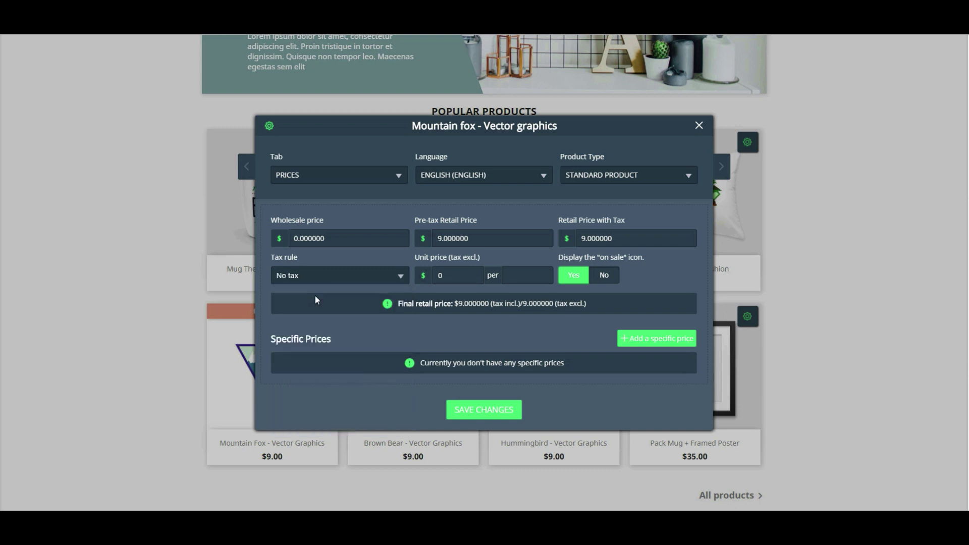
{"action": "left_click", "coordinate": [601, 281]}
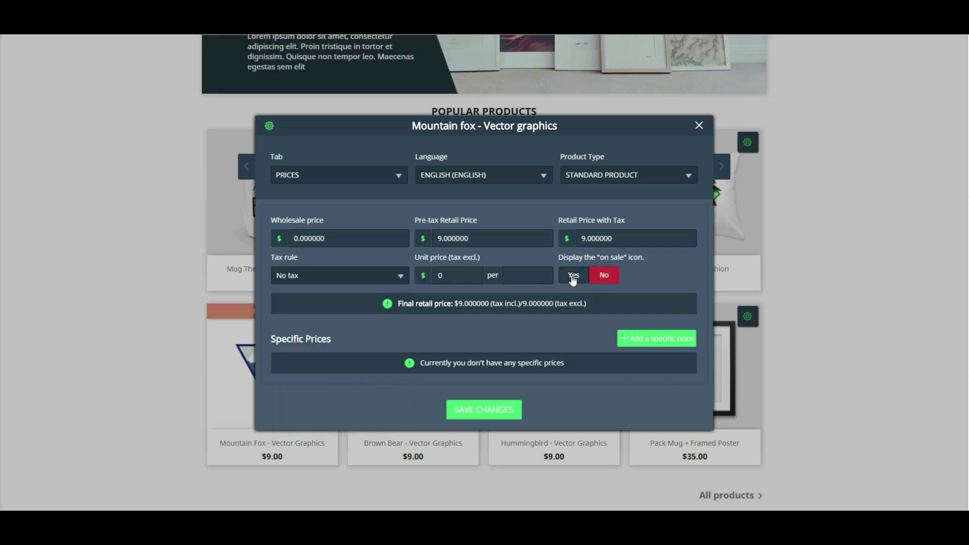
{"action": "left_click", "coordinate": [574, 279]}
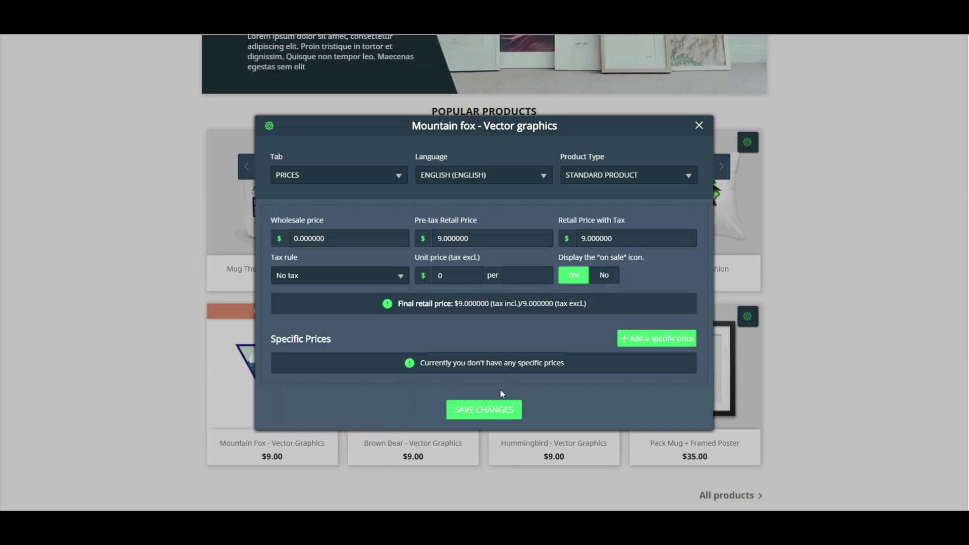
{"action": "left_click", "coordinate": [669, 344]}
{"action": "scroll", "coordinate": [670, 349], "scroll_direction": "down", "scroll_amount": 5}
{"action": "scroll", "coordinate": [599, 283], "scroll_direction": "up", "scroll_amount": 2}
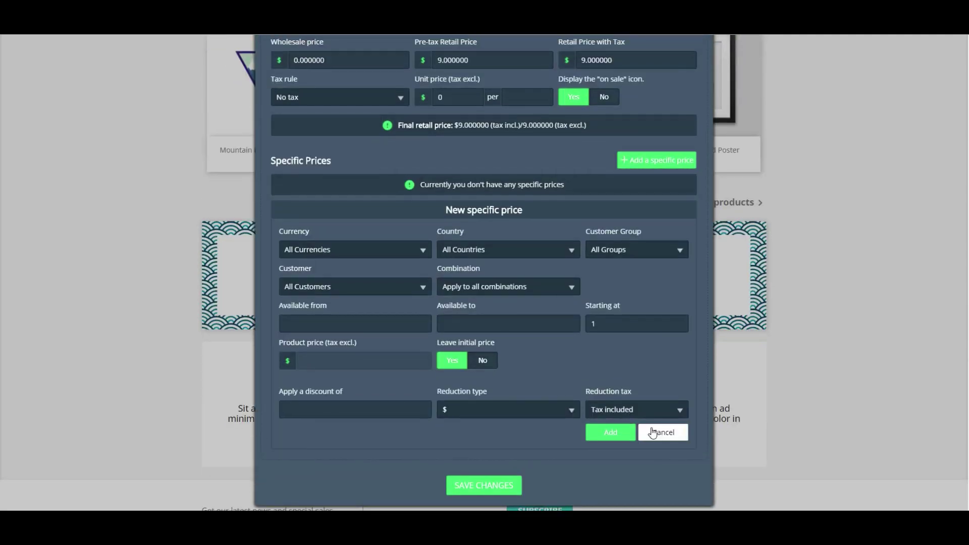
{"action": "left_click", "coordinate": [472, 322]}
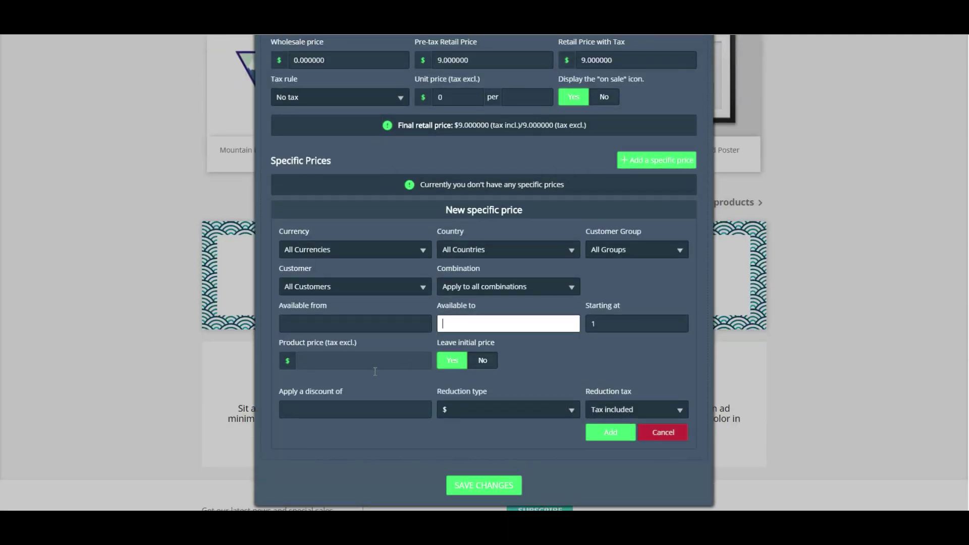
{"action": "left_click", "coordinate": [393, 365]}
{"action": "left_click", "coordinate": [663, 433]}
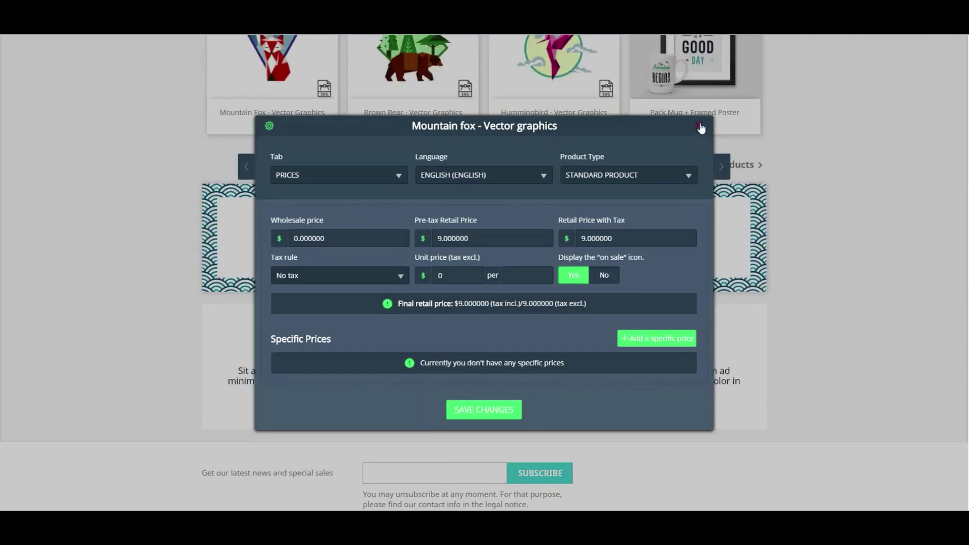
{"action": "left_click", "coordinate": [699, 127]}
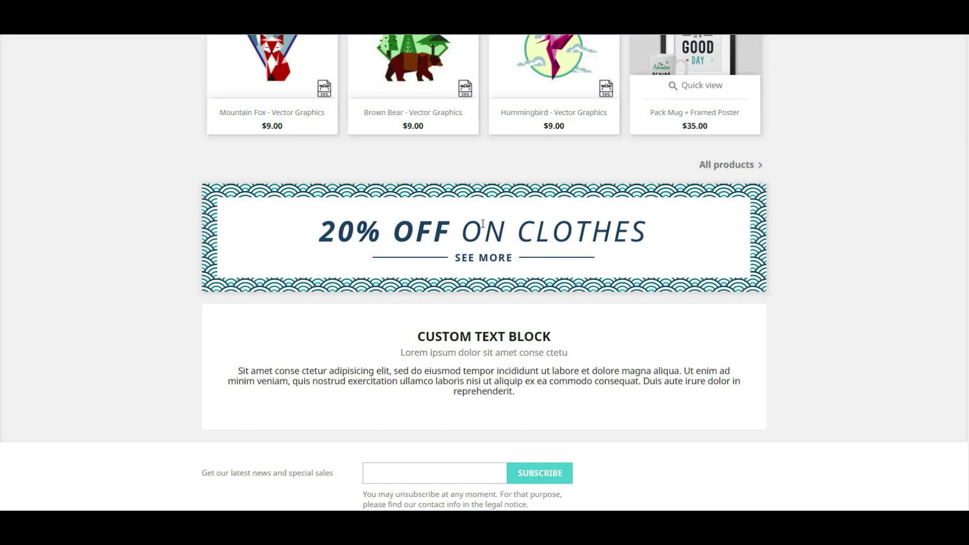
Open the Today mug's features editor and set Frame Size to Polyester
{"action": "scroll", "coordinate": [482, 227], "scroll_direction": "up", "scroll_amount": 5}
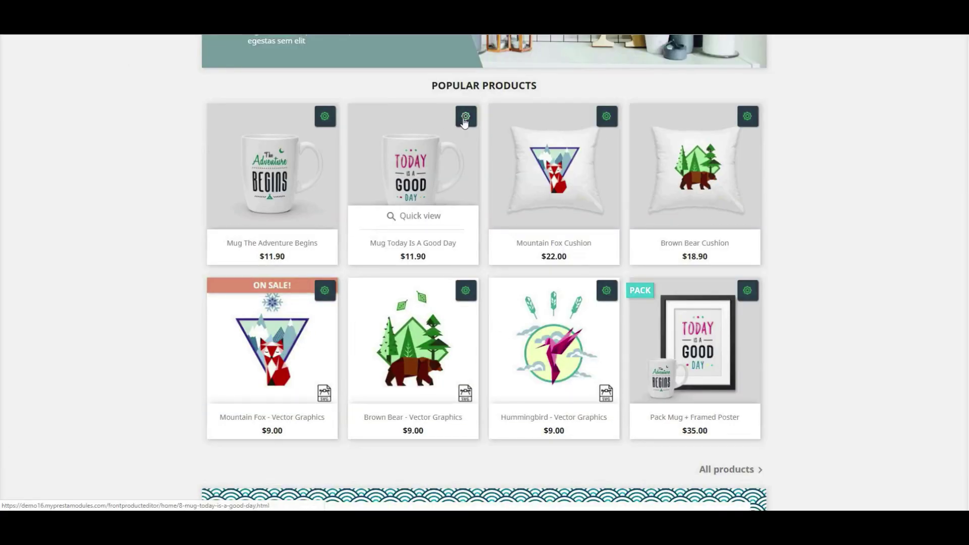
{"action": "left_click", "coordinate": [424, 119]}
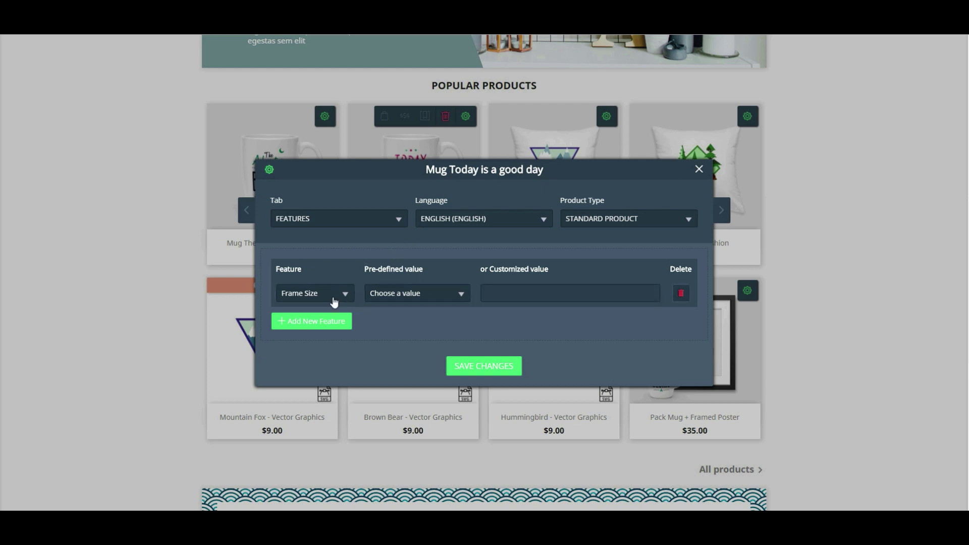
{"action": "left_click", "coordinate": [429, 299]}
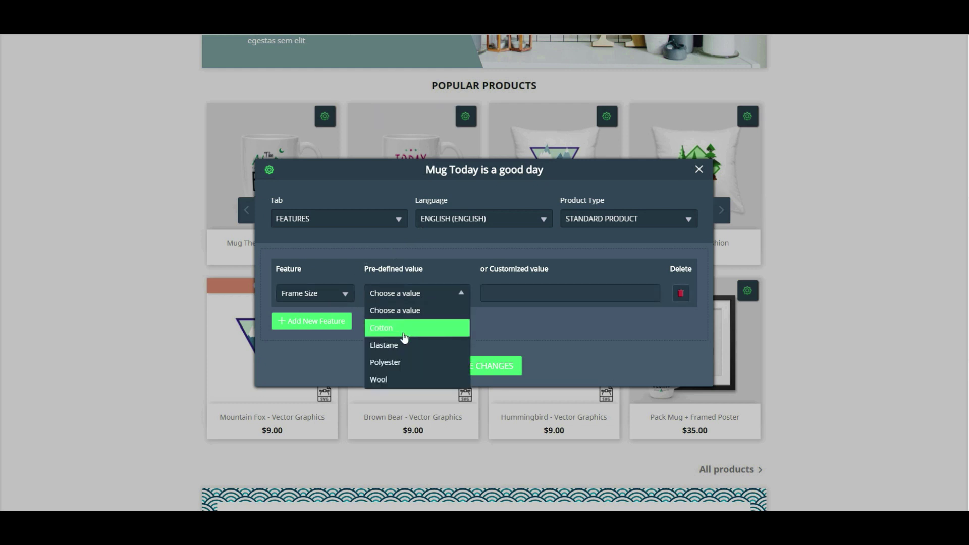
{"action": "left_click", "coordinate": [402, 365]}
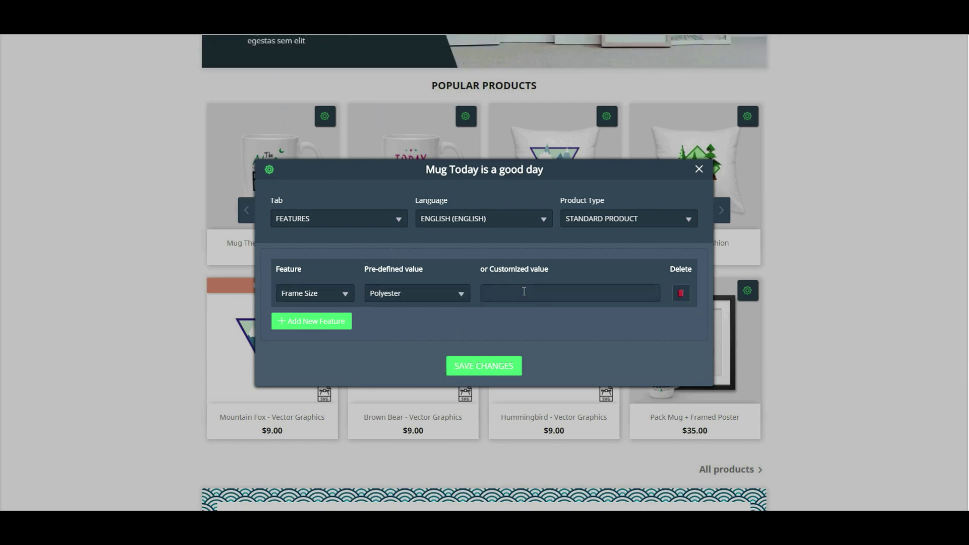
Add a second feature row set to Color, with no predefined value, for a custom entry
{"action": "left_click", "coordinate": [312, 321]}
{"action": "left_click", "coordinate": [324, 326]}
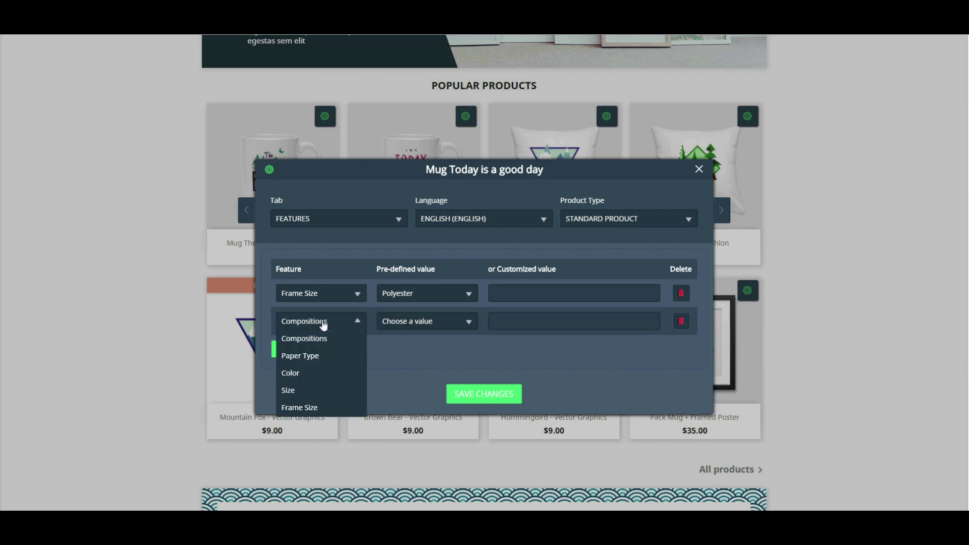
{"action": "left_click", "coordinate": [313, 376]}
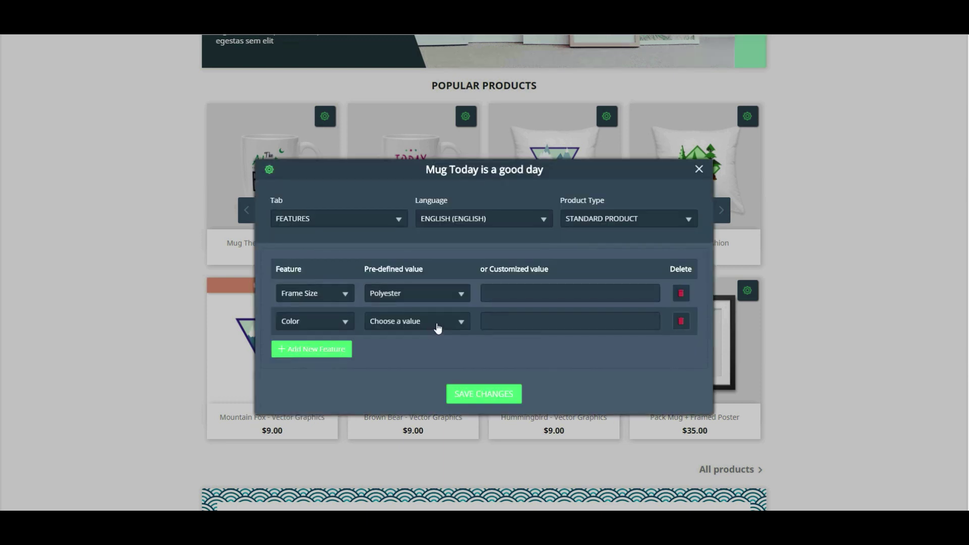
{"action": "left_click", "coordinate": [439, 329]}
{"action": "left_click", "coordinate": [411, 340]}
{"action": "left_click", "coordinate": [569, 321]}
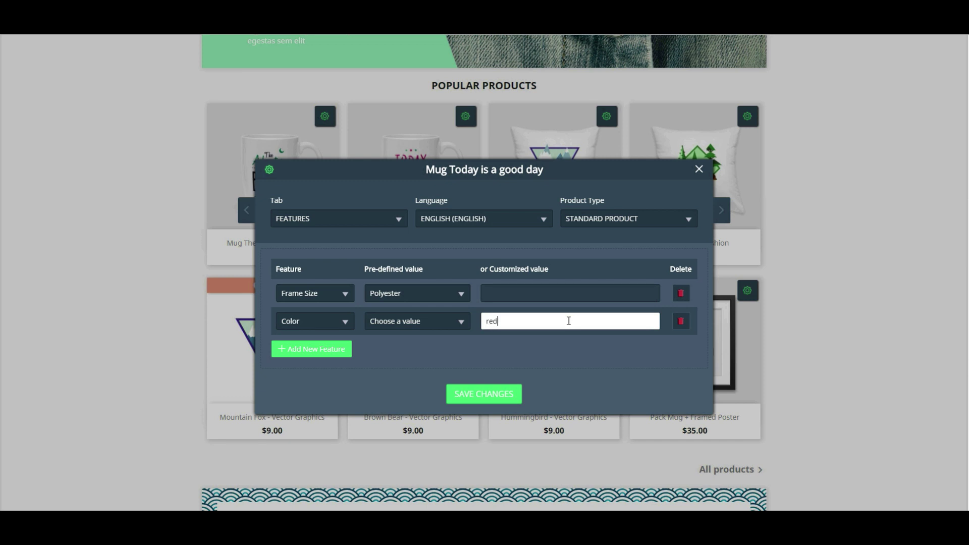
Add a third feature row set to Size, with no predefined value, for a custom entry
{"action": "left_click", "coordinate": [313, 349]}
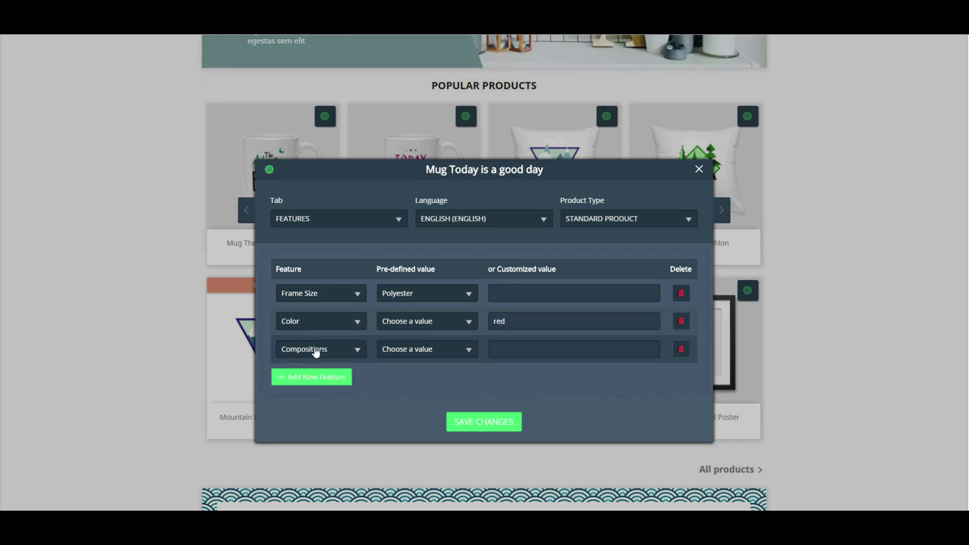
{"action": "left_click", "coordinate": [316, 352]}
{"action": "left_click", "coordinate": [309, 418]}
{"action": "left_click", "coordinate": [427, 357]}
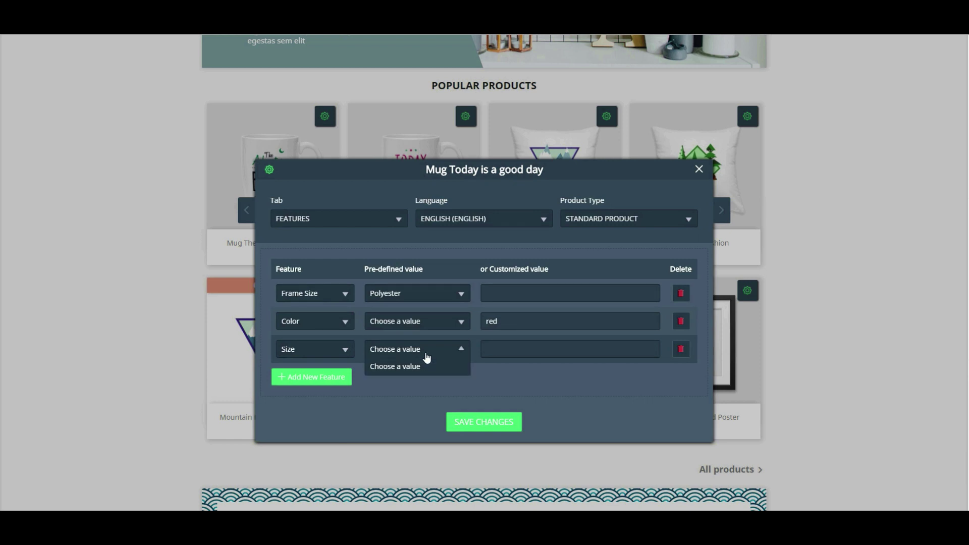
{"action": "left_click", "coordinate": [422, 367]}
{"action": "left_click", "coordinate": [525, 355]}
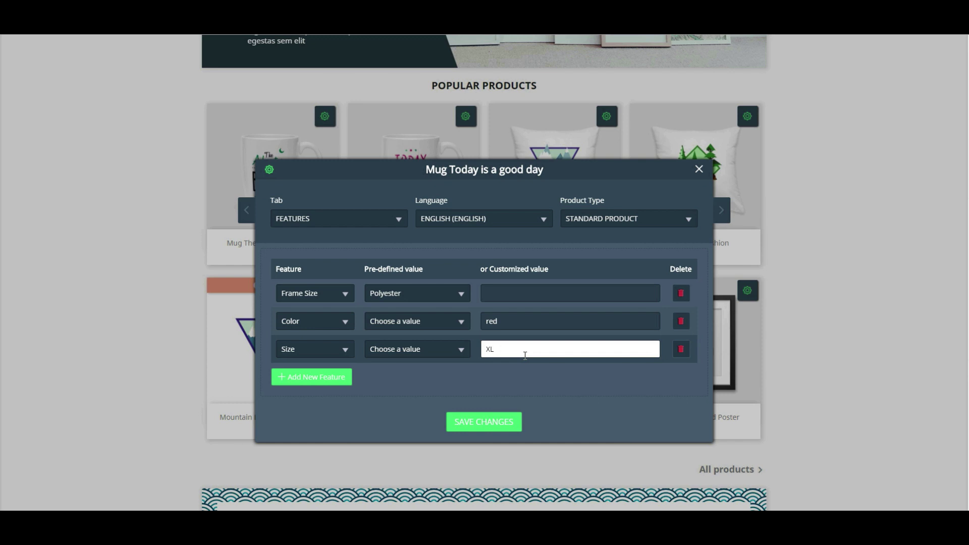
Add a fourth Frame Size row with custom value 25*80 and save the features
{"action": "left_click", "coordinate": [314, 377]}
{"action": "left_click", "coordinate": [317, 377]}
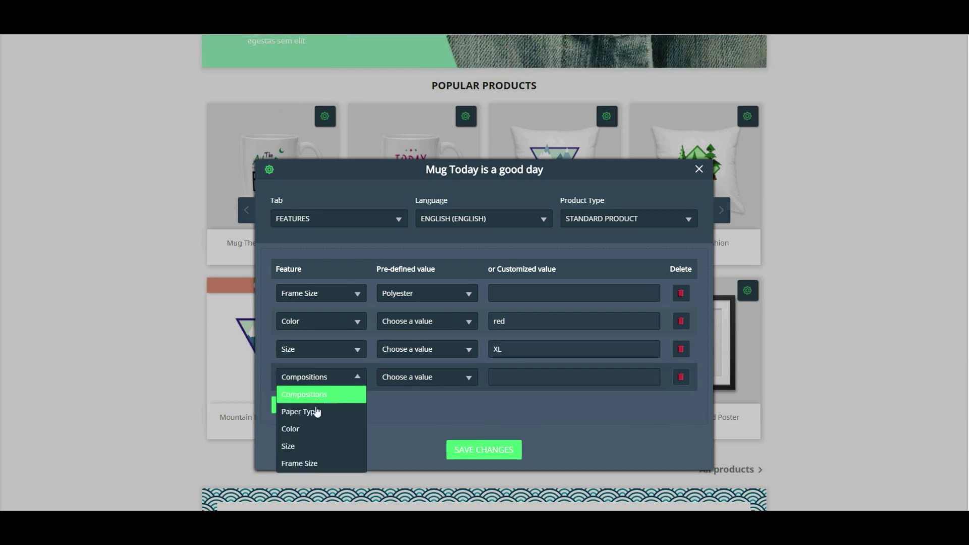
{"action": "left_click", "coordinate": [316, 463]}
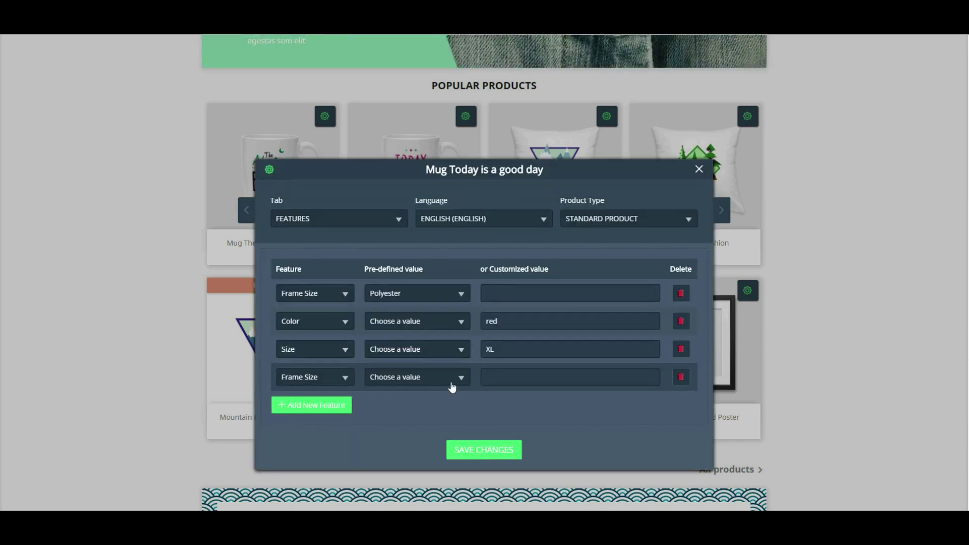
{"action": "left_click", "coordinate": [452, 386]}
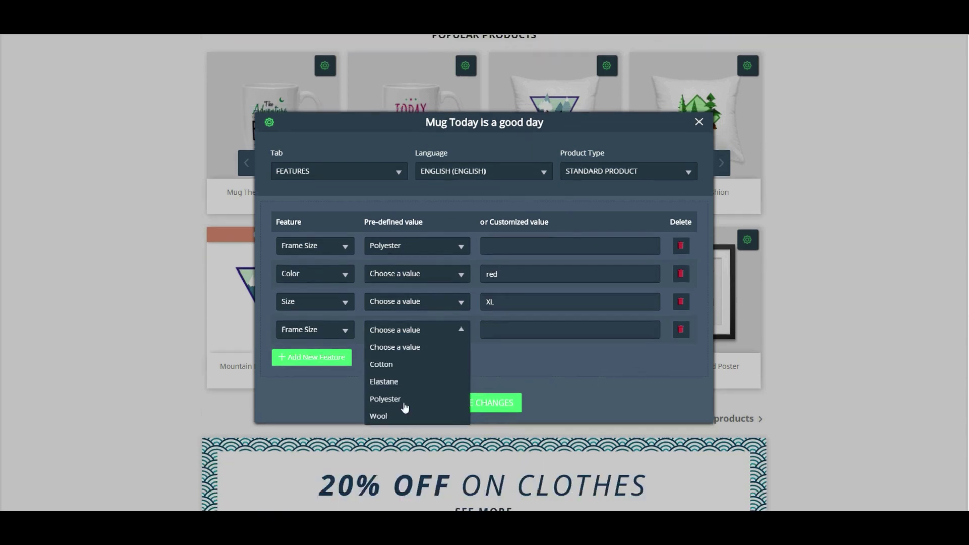
{"action": "left_click", "coordinate": [418, 353]}
{"action": "left_click", "coordinate": [516, 334]}
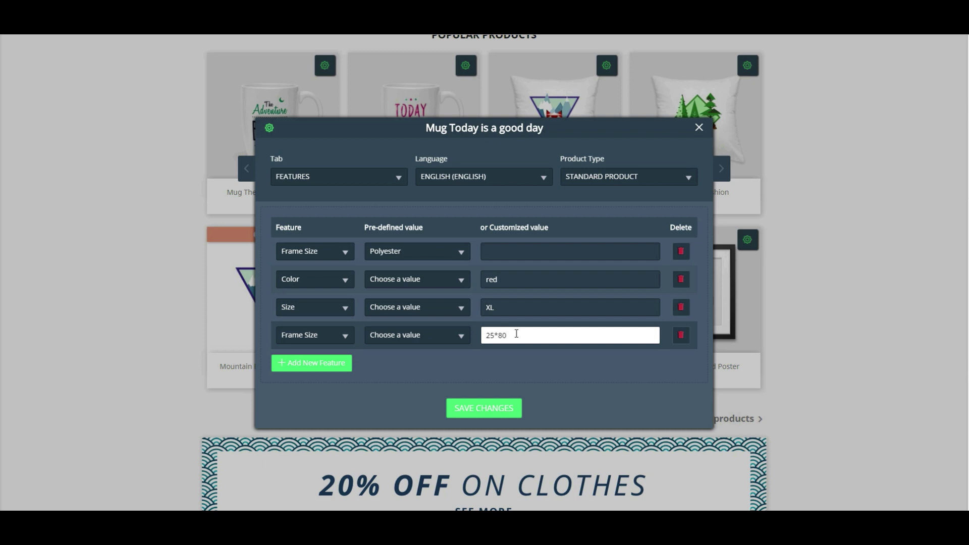
{"action": "type", "text": "25*80"}
{"action": "left_click", "coordinate": [493, 407]}
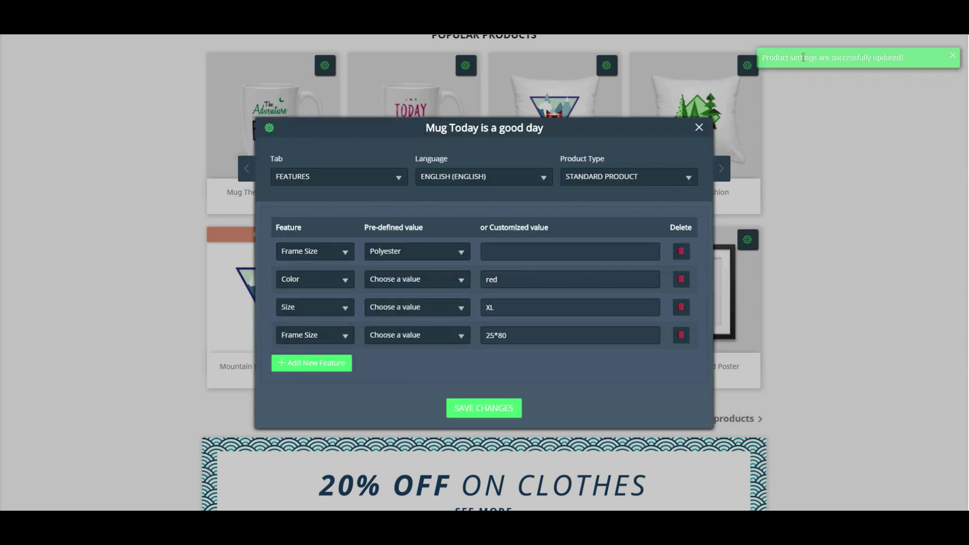
{"action": "left_click_drag", "start_coordinate": [786, 57], "coordinate": [918, 57]}
Step through the Mountain fox cushion and Brown bear cushion feature editors
{"action": "left_click", "coordinate": [916, 57]}
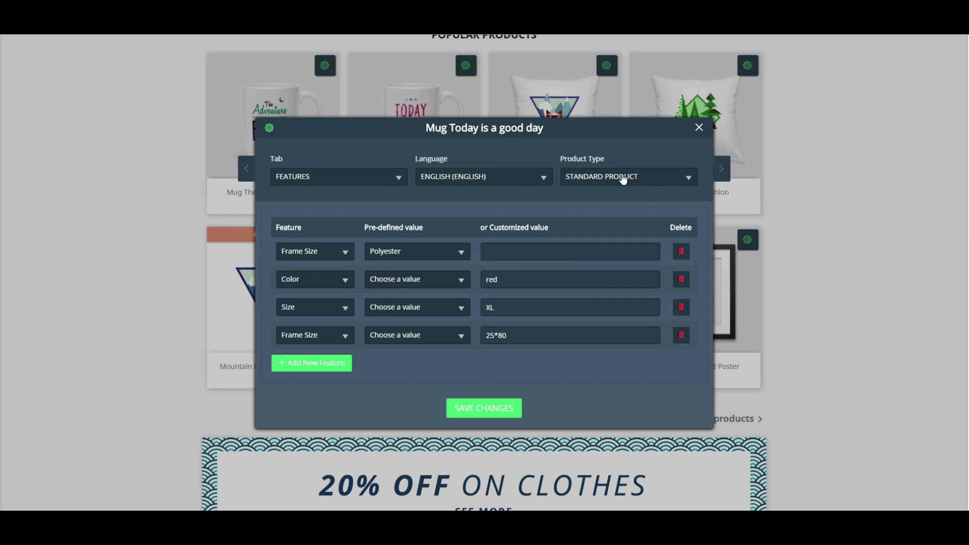
{"action": "left_click", "coordinate": [722, 170]}
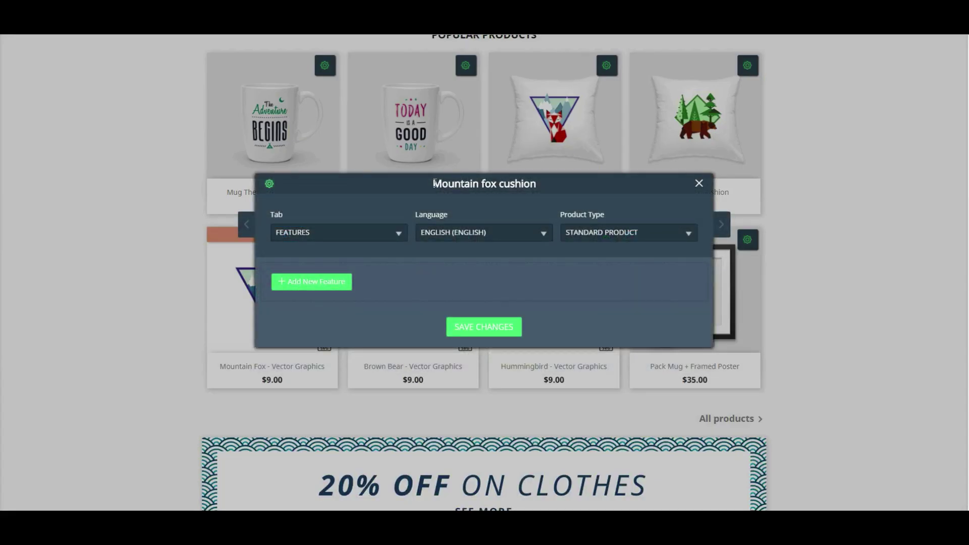
{"action": "left_click_drag", "start_coordinate": [435, 184], "coordinate": [517, 184]}
{"action": "left_click", "coordinate": [526, 184]}
{"action": "left_click", "coordinate": [722, 224]}
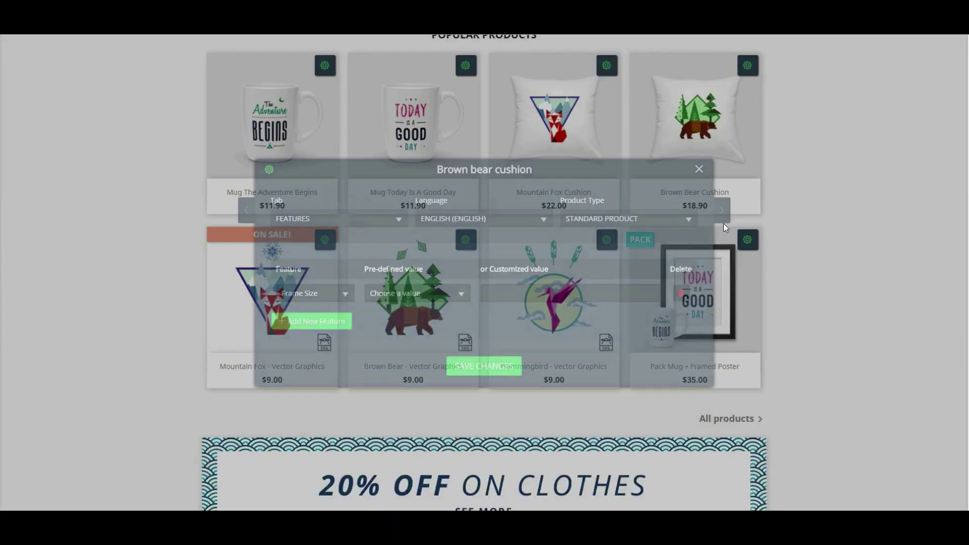
{"action": "left_click_drag", "start_coordinate": [439, 170], "coordinate": [529, 169]}
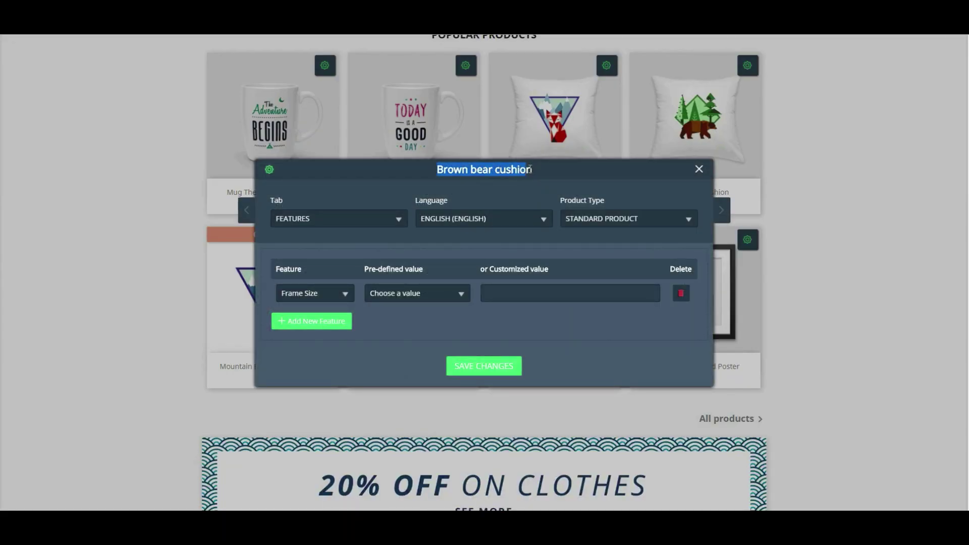
{"action": "left_click", "coordinate": [657, 182]}
View Mountain fox - Vector graphics, then leave the editor for the storefront grid
{"action": "left_click", "coordinate": [722, 211]}
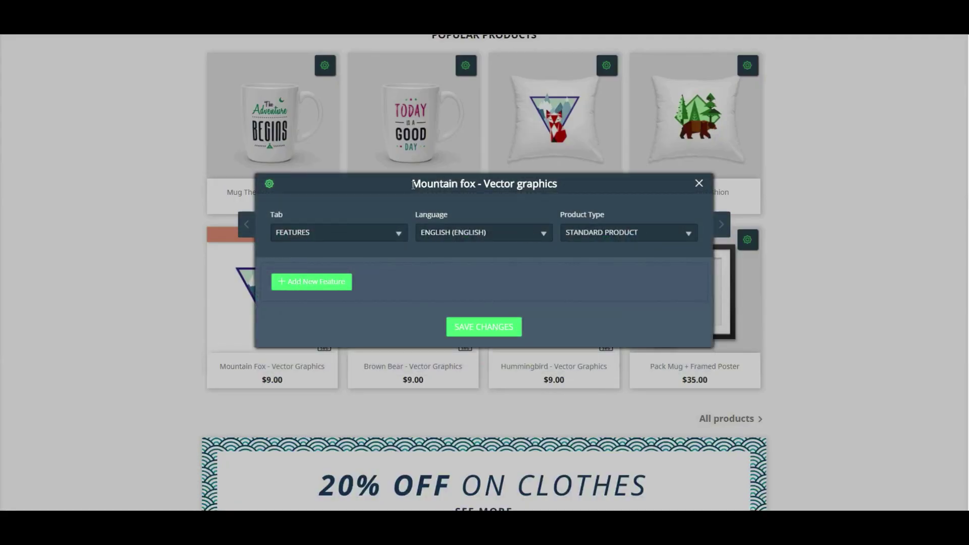
{"action": "left_click_drag", "start_coordinate": [413, 185], "coordinate": [559, 183]}
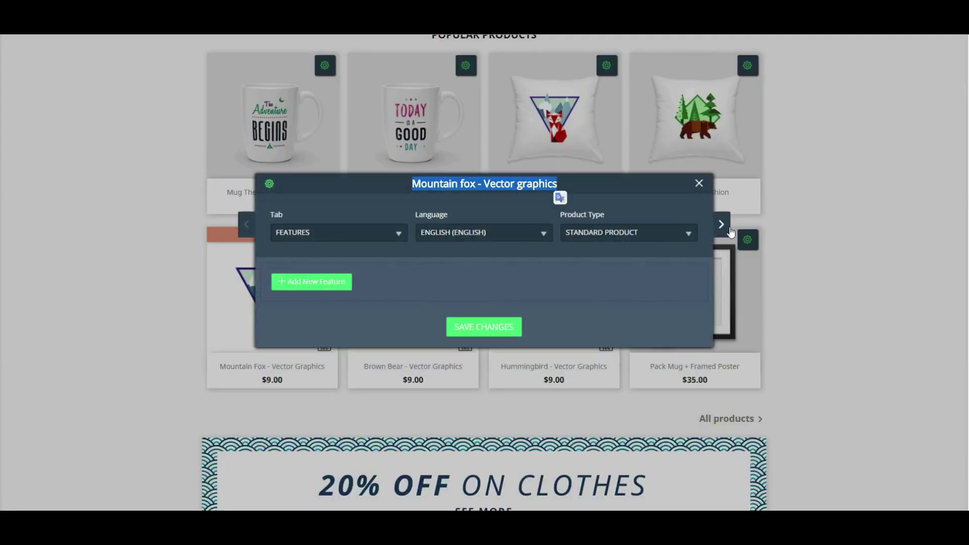
{"action": "left_click", "coordinate": [699, 183]}
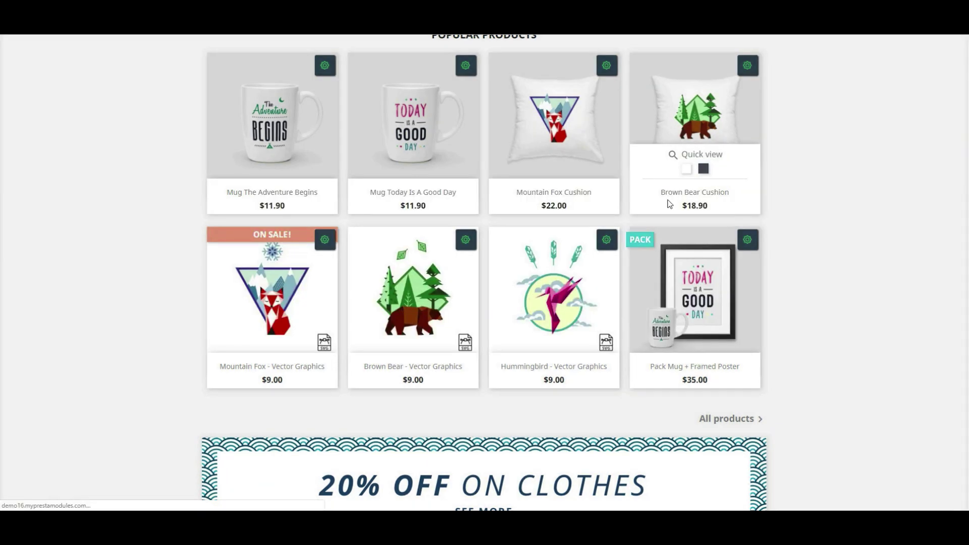
{"action": "scroll", "coordinate": [471, 263], "scroll_direction": "up", "scroll_amount": 4}
Open Mug Today is a good day with Default (All fields) and add tags mug and cup
{"action": "left_click", "coordinate": [469, 269]}
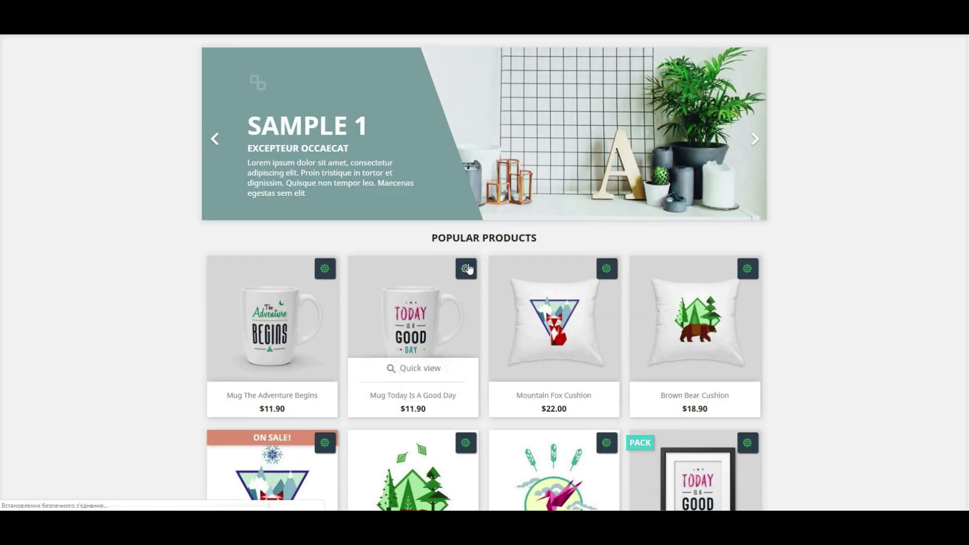
{"action": "left_click", "coordinate": [384, 269]}
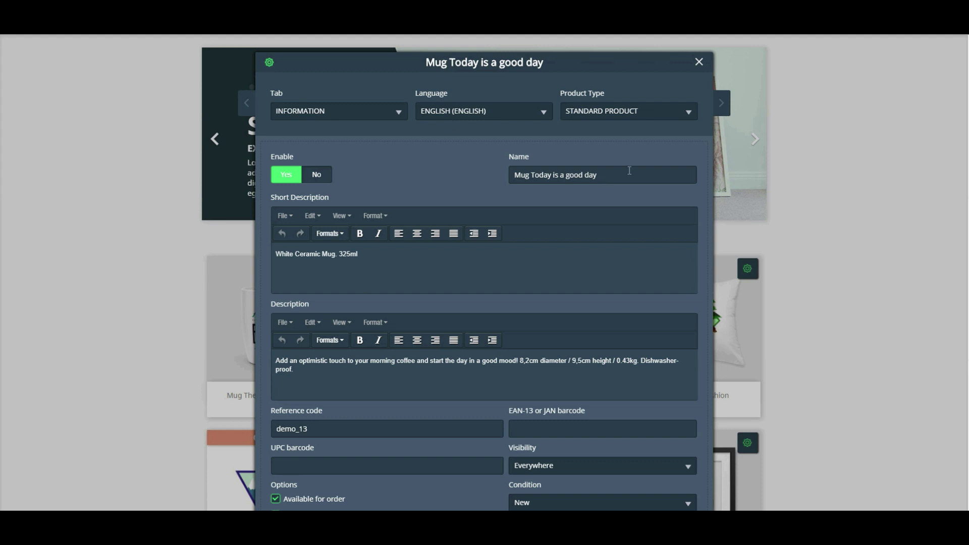
{"action": "scroll", "coordinate": [491, 213], "scroll_direction": "down", "scroll_amount": 3}
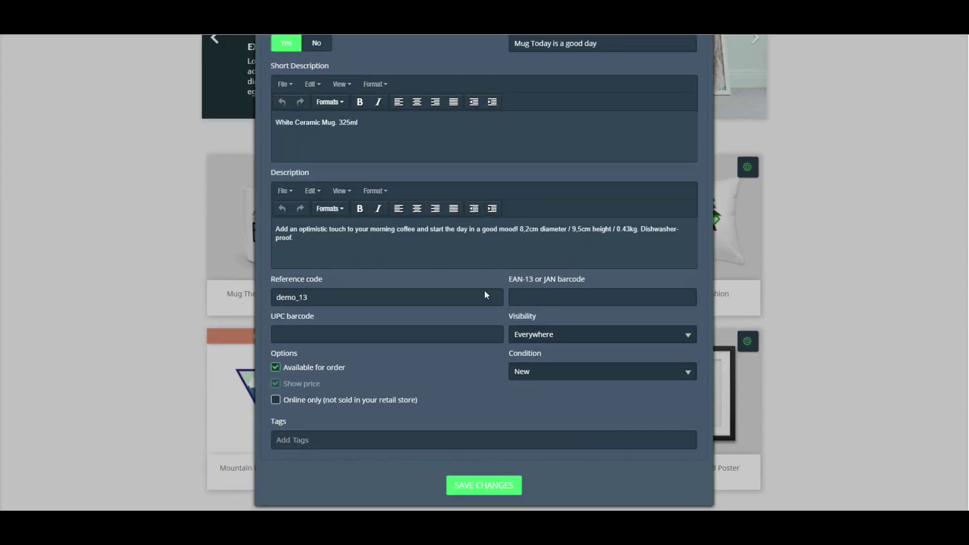
{"action": "left_click", "coordinate": [318, 442]}
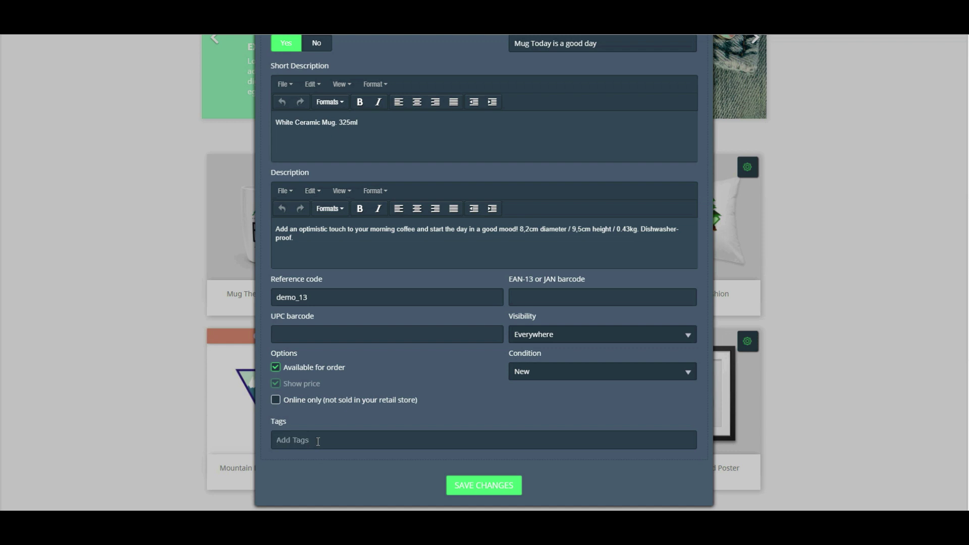
{"action": "type", "text": "mug"}
{"action": "key", "text": "Return"}
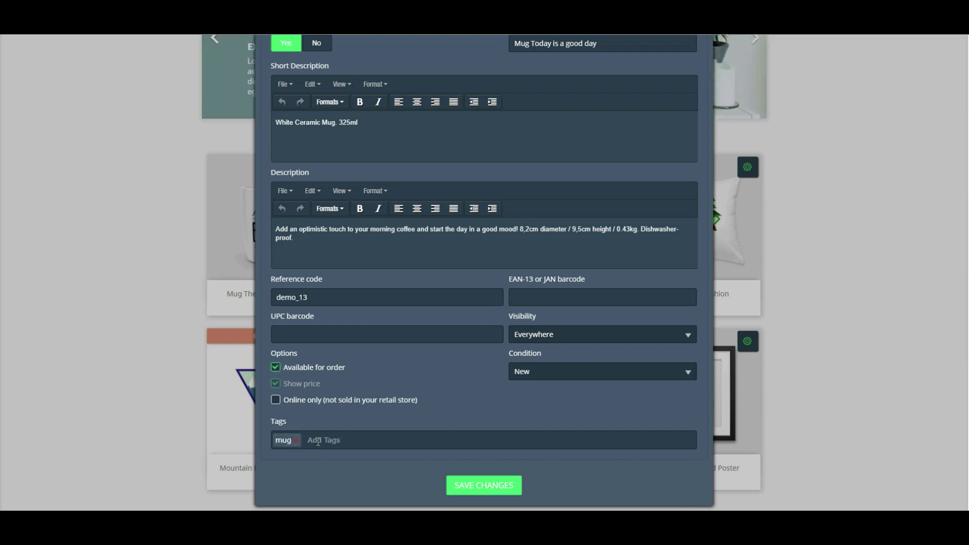
{"action": "type", "text": "d"}
{"action": "type", "text": "up"}
{"action": "key", "text": "Return"}
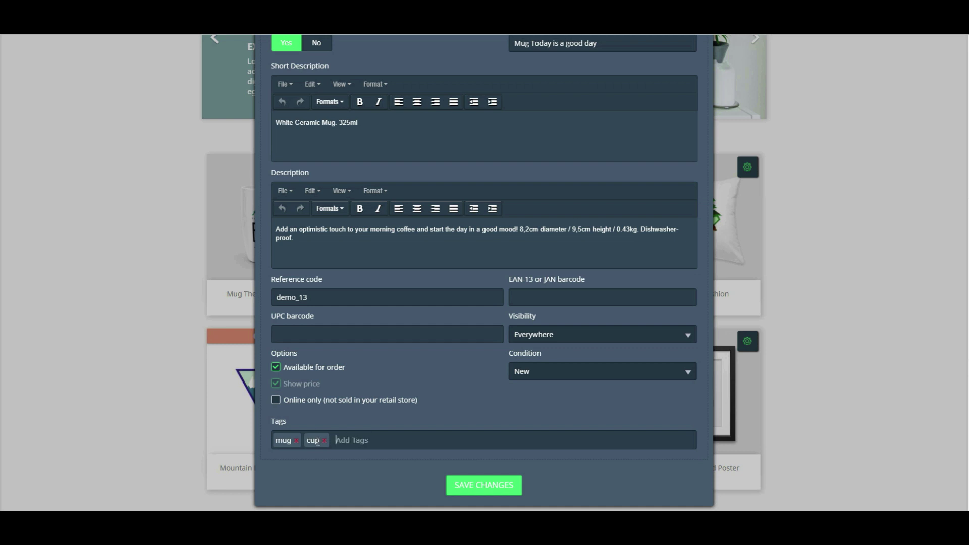
{"action": "scroll", "coordinate": [380, 378], "scroll_direction": "up", "scroll_amount": 5}
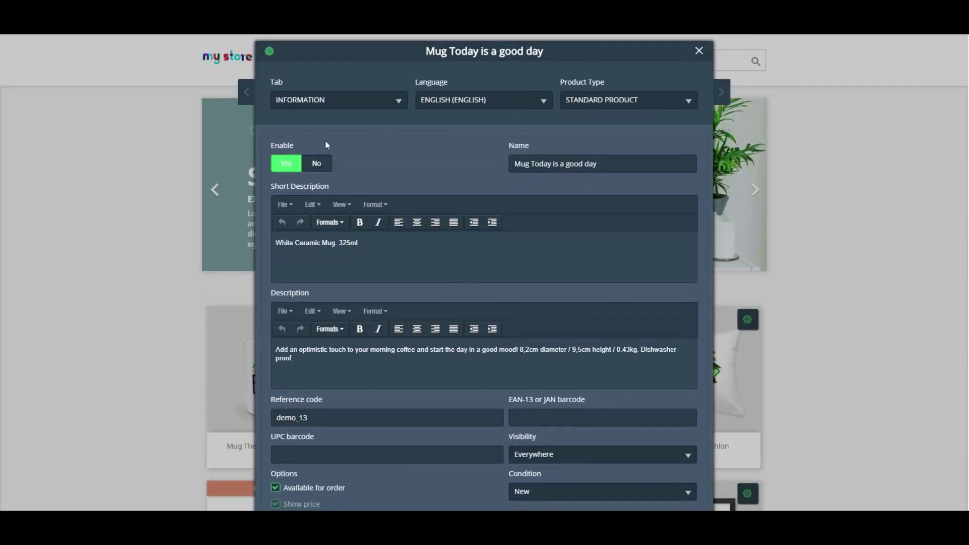
Browse the mug's SEO, Associations and Shipping sections, ending on Combinations
{"action": "left_click", "coordinate": [342, 99]}
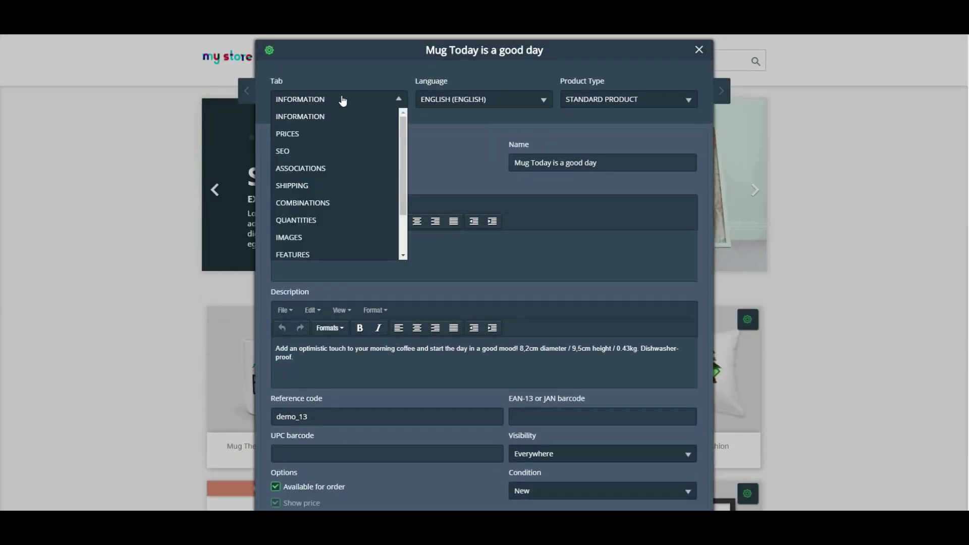
{"action": "left_click", "coordinate": [303, 152]}
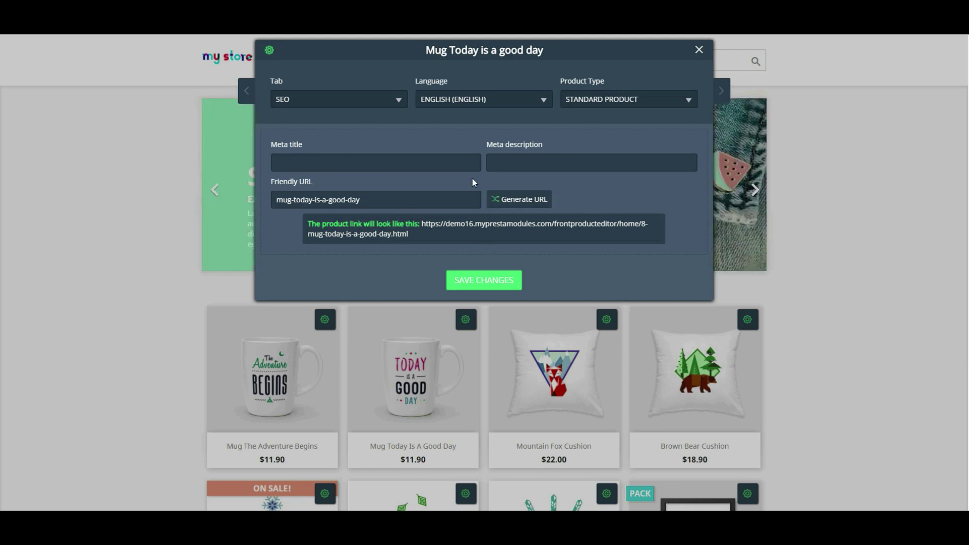
{"action": "left_click", "coordinate": [354, 102]}
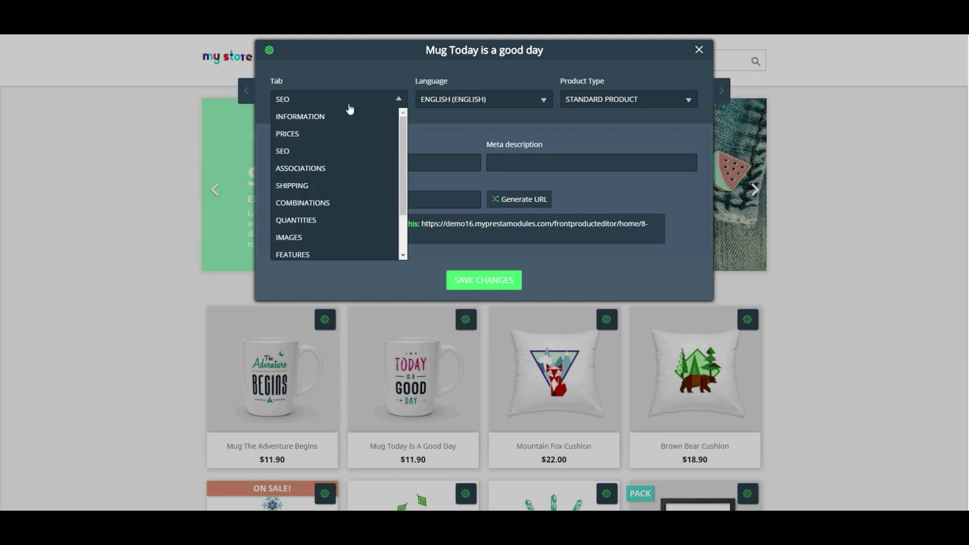
{"action": "left_click", "coordinate": [314, 167]}
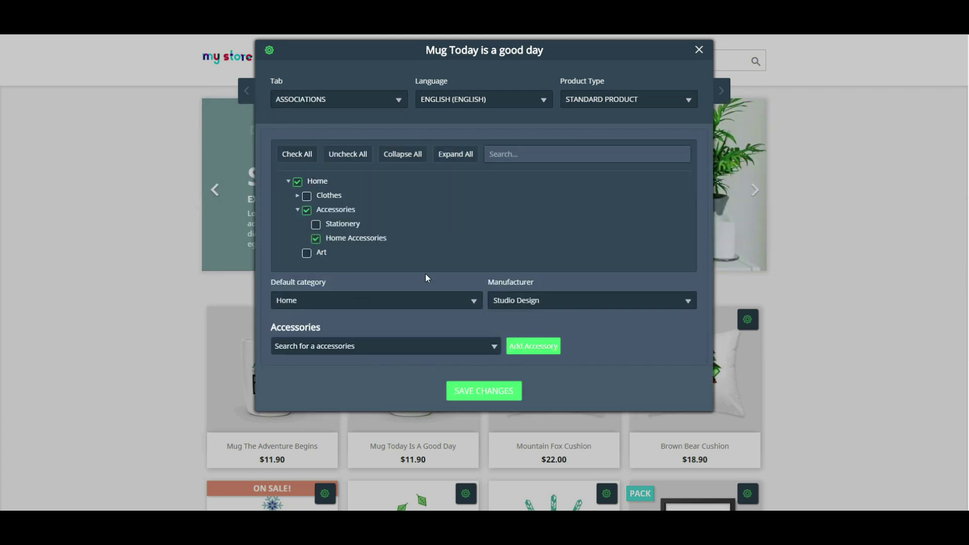
{"action": "left_click", "coordinate": [318, 110]}
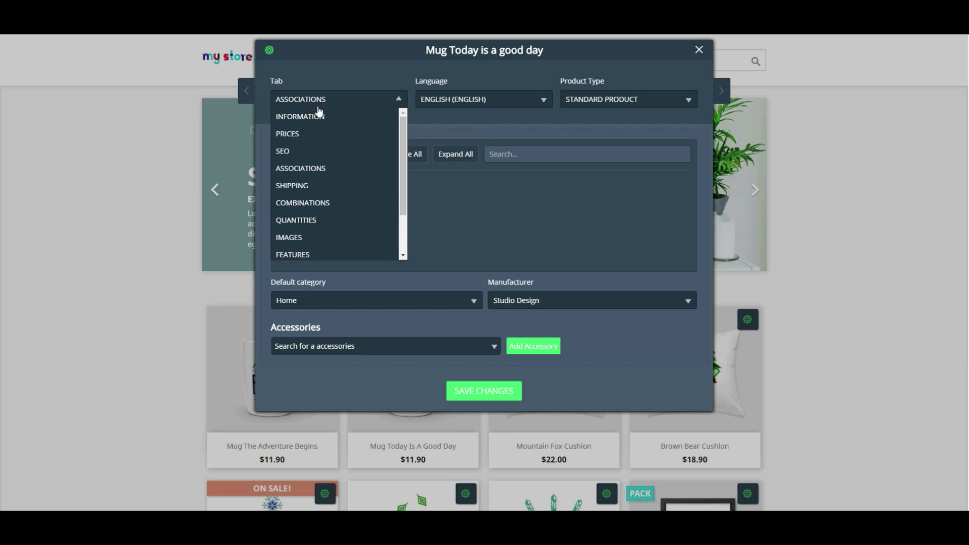
{"action": "left_click", "coordinate": [311, 187]}
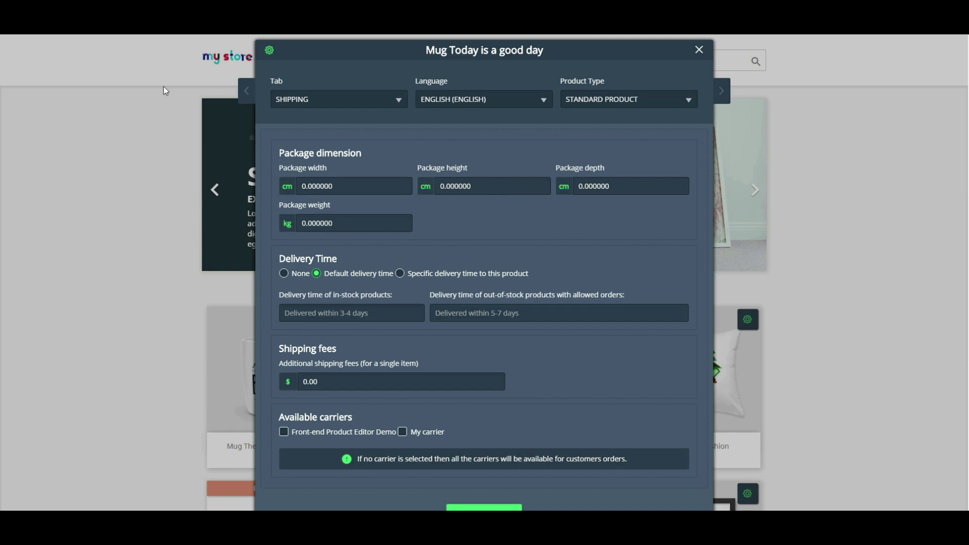
{"action": "left_click", "coordinate": [339, 99]}
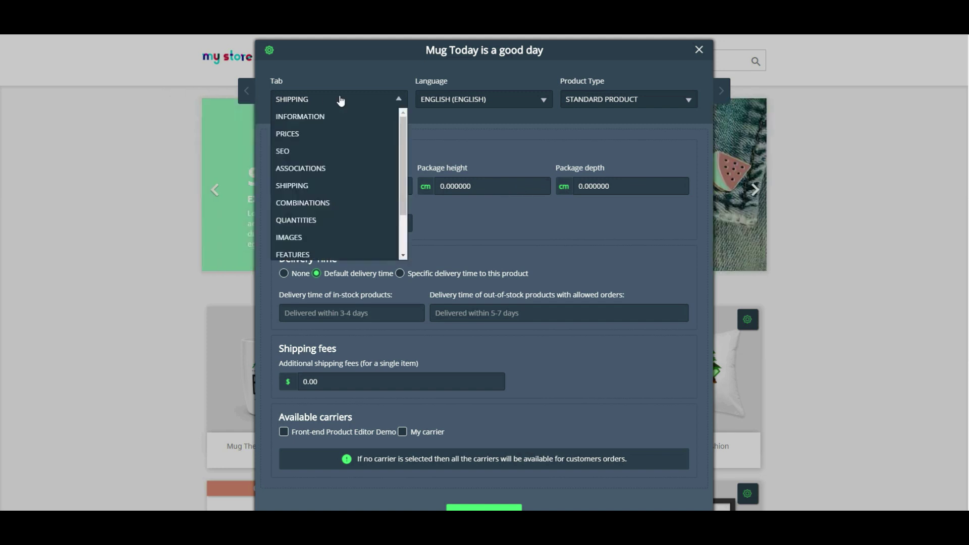
{"action": "left_click", "coordinate": [319, 201]}
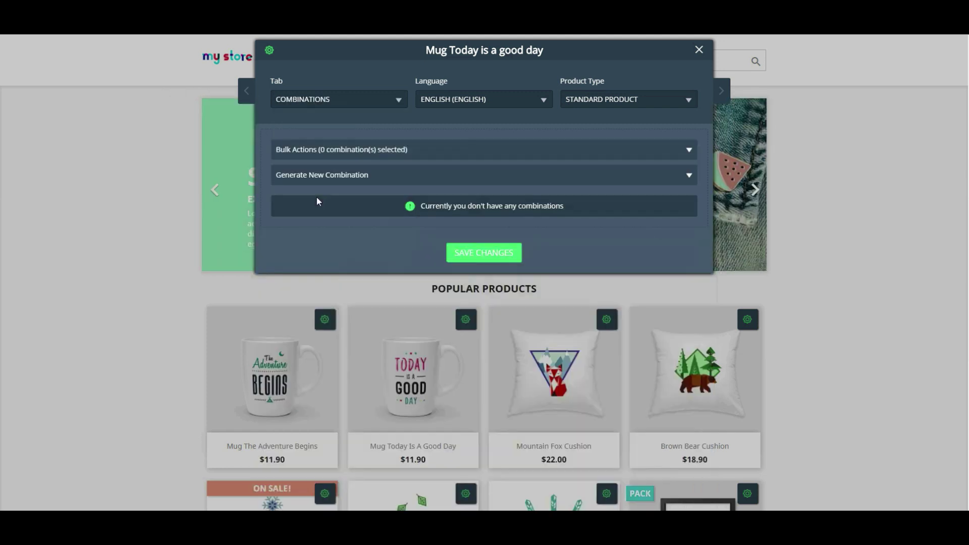
Generate combinations from Taupe, Beige, Off White, 40x60cm and size S
{"action": "left_click", "coordinate": [363, 175]}
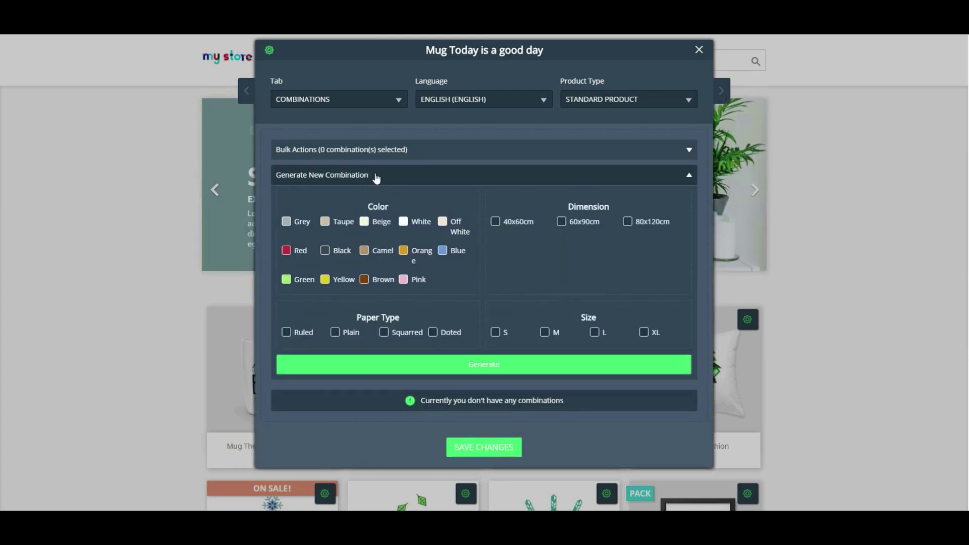
{"action": "left_click", "coordinate": [327, 223]}
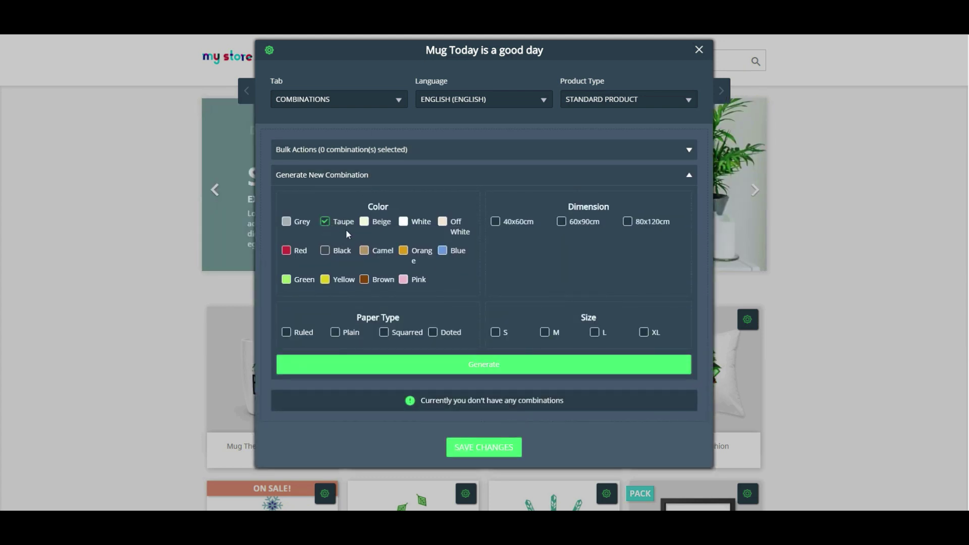
{"action": "left_click", "coordinate": [378, 226]}
{"action": "left_click", "coordinate": [443, 226]}
{"action": "left_click", "coordinate": [496, 223]}
{"action": "left_click", "coordinate": [498, 335]}
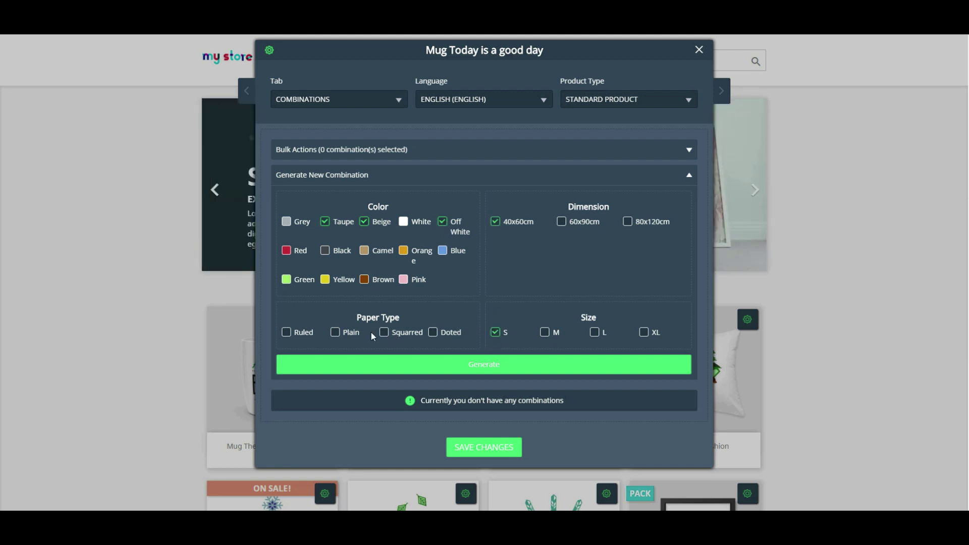
{"action": "left_click", "coordinate": [507, 364]}
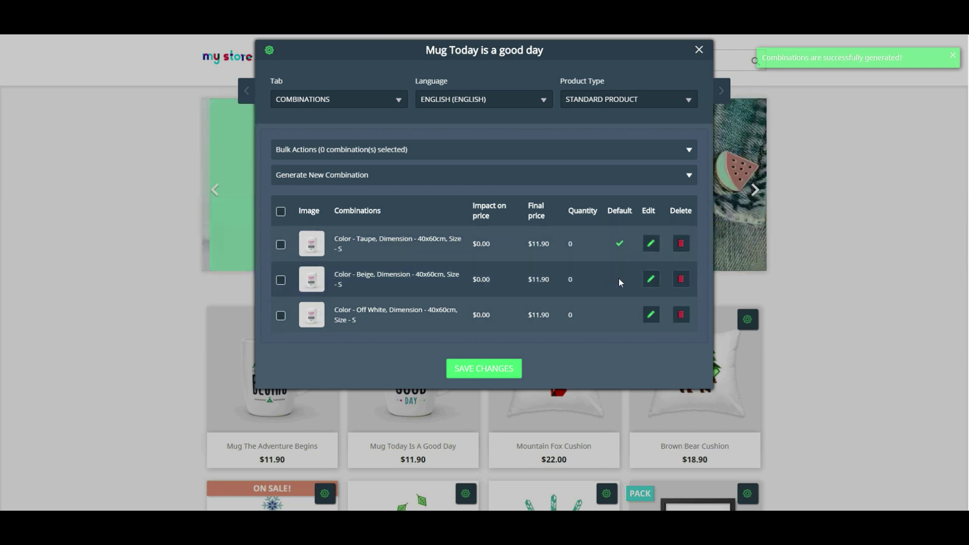
{"action": "double_click", "coordinate": [610, 212]}
{"action": "left_click", "coordinate": [612, 215]}
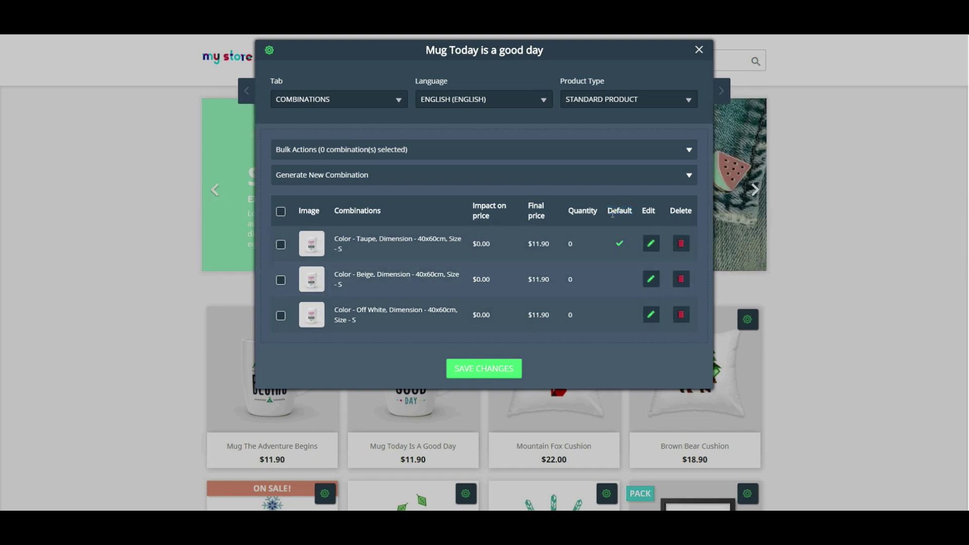
{"action": "double_click", "coordinate": [581, 211]}
Look at the mug's Images section, dismissing the file chooser without adding an image
{"action": "left_click", "coordinate": [398, 99]}
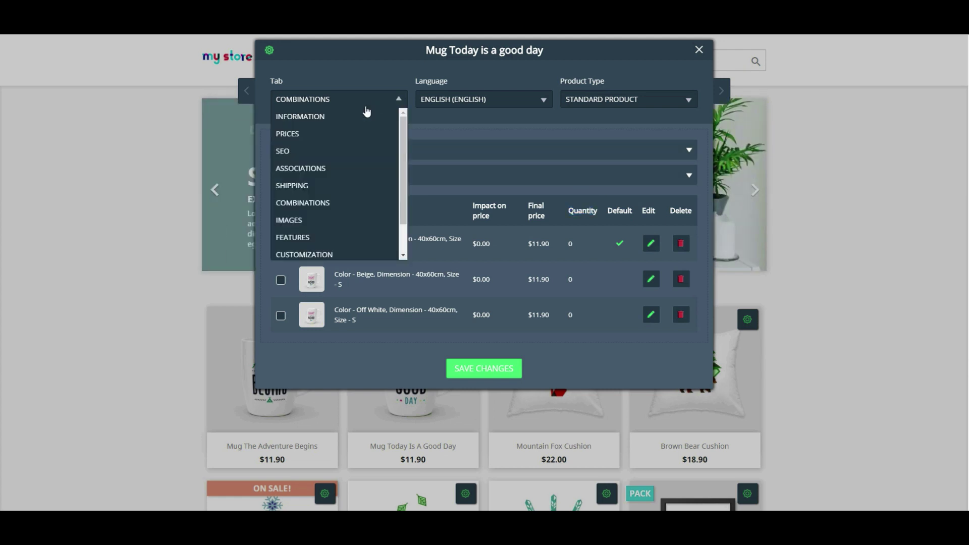
{"action": "left_click", "coordinate": [324, 217]}
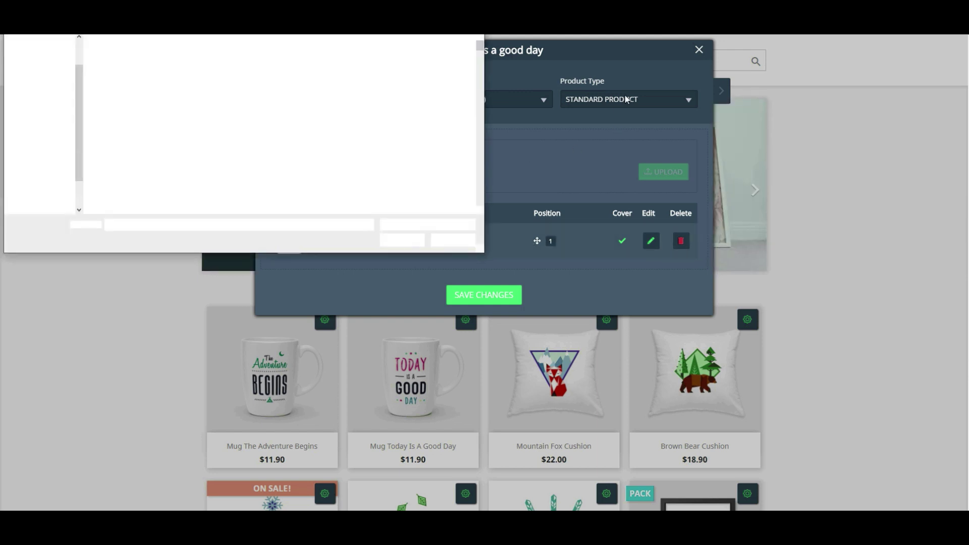
{"action": "key", "text": "Escape"}
In Features, check the Size values and add a new Compositions feature row
{"action": "left_click", "coordinate": [367, 103]}
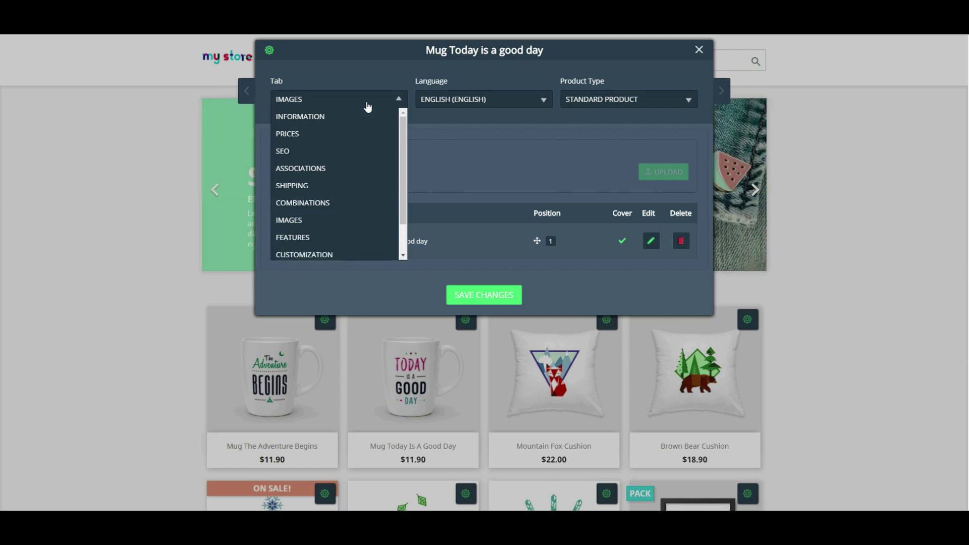
{"action": "left_click", "coordinate": [328, 237]}
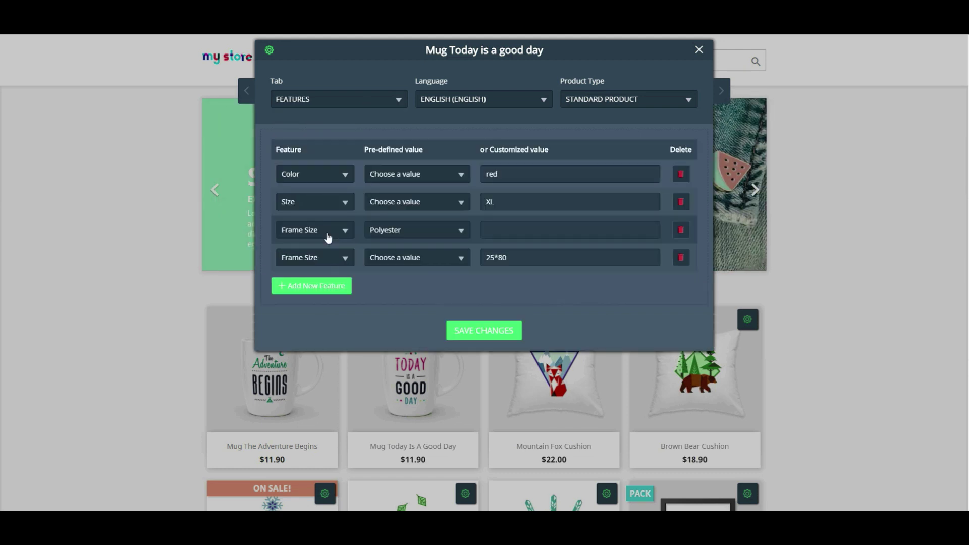
{"action": "left_click", "coordinate": [448, 202]}
{"action": "left_click", "coordinate": [448, 202]}
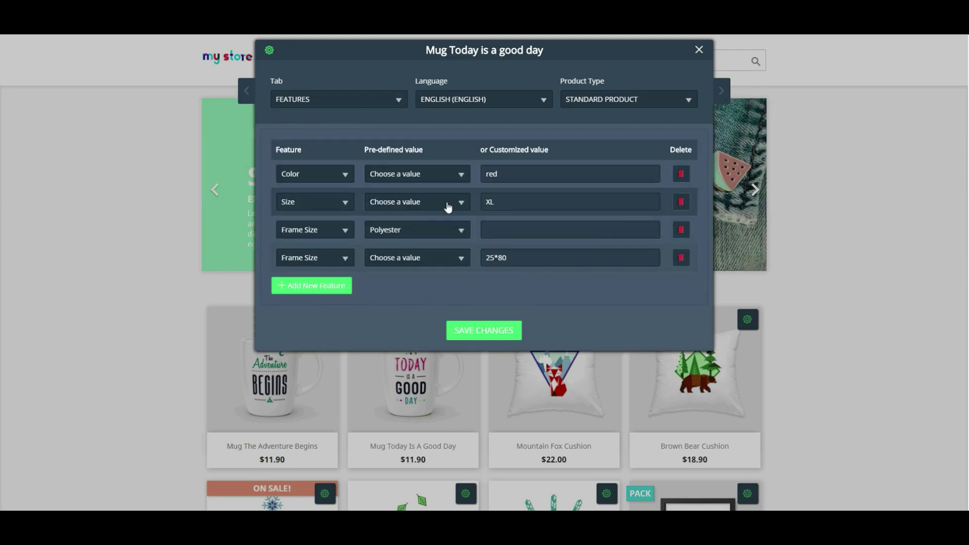
{"action": "left_click", "coordinate": [323, 285]}
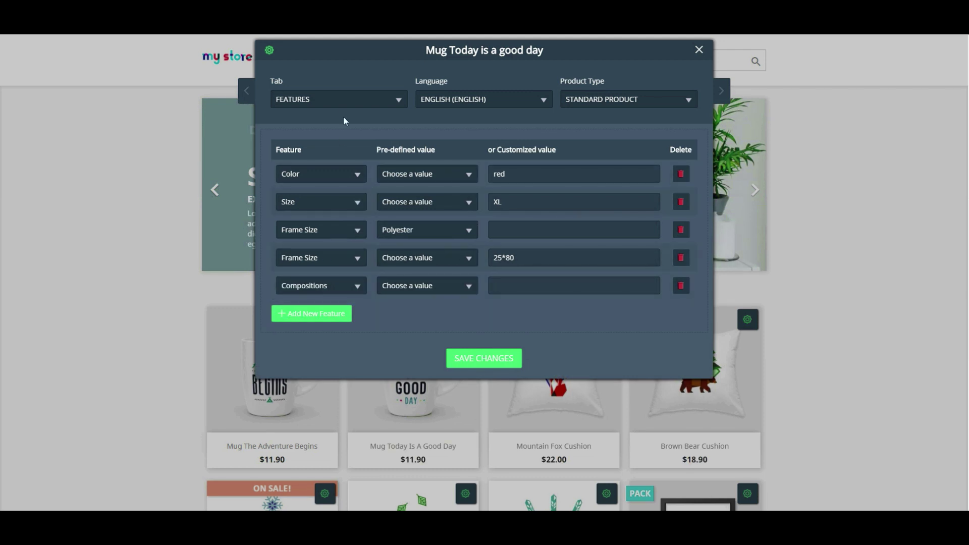
Add a new, still unlabelled customization field in the Customization section
{"action": "left_click", "coordinate": [345, 103]}
{"action": "scroll", "coordinate": [342, 194], "scroll_direction": "down", "scroll_amount": 2}
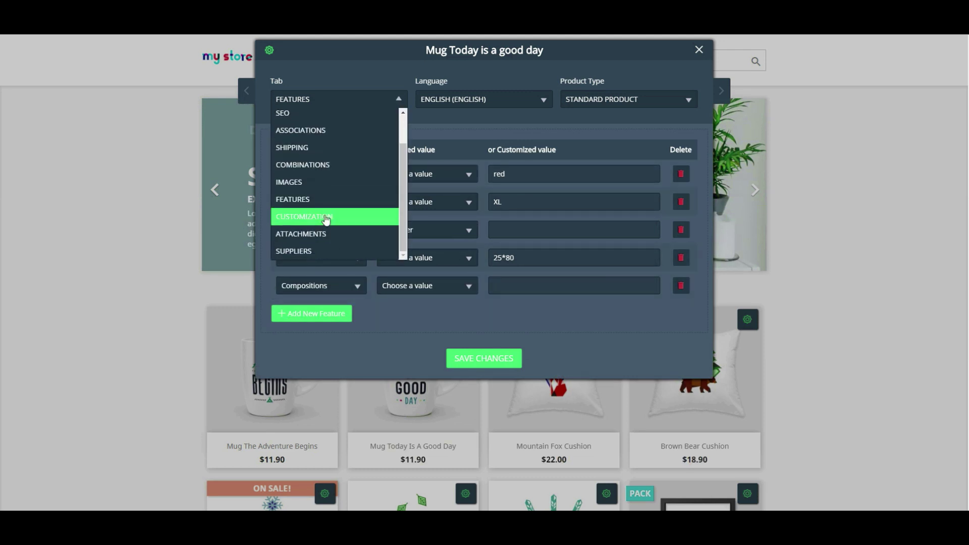
{"action": "left_click", "coordinate": [325, 216]}
{"action": "left_click", "coordinate": [349, 148]}
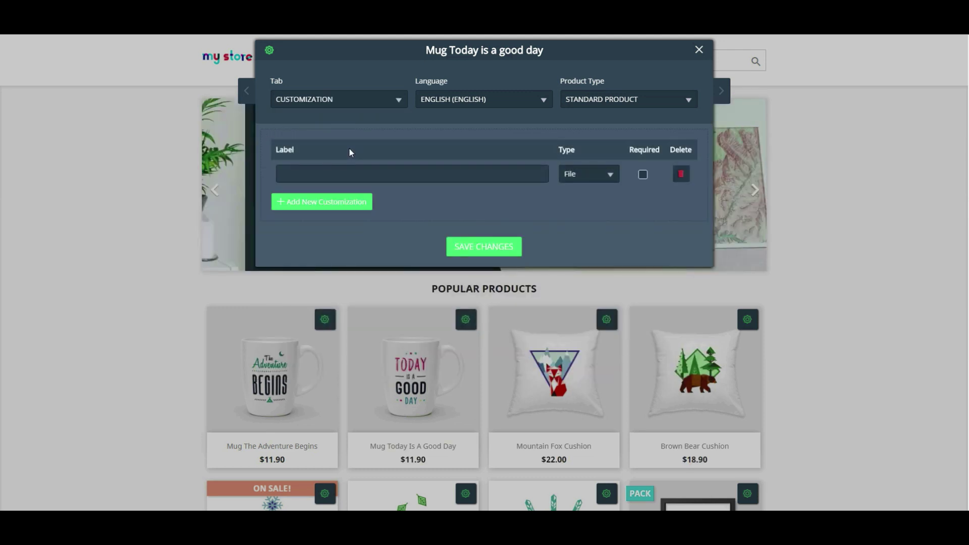
{"action": "left_click", "coordinate": [400, 175]}
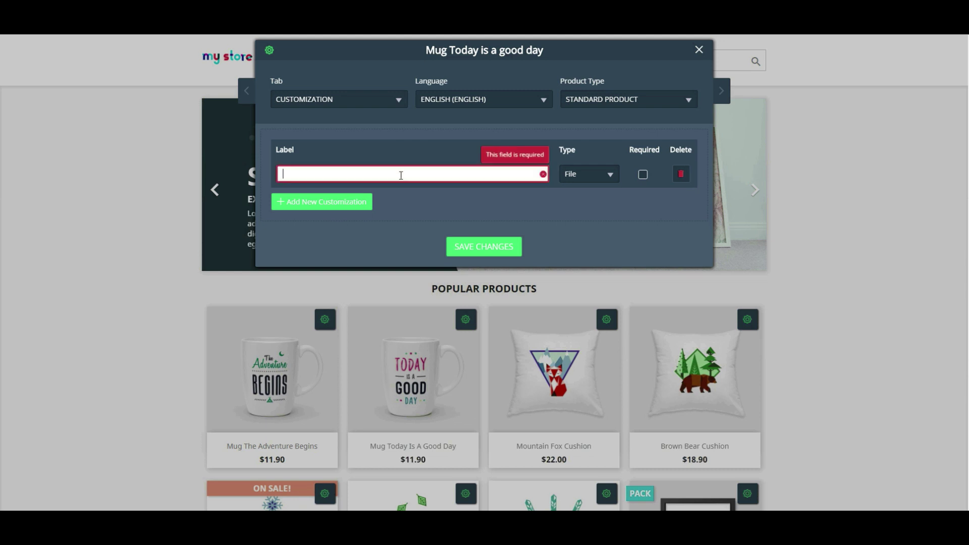
{"action": "left_click", "coordinate": [336, 104]}
View the Attachments and Suppliers sections, then try saving the mug's changes
{"action": "left_click", "coordinate": [320, 233]}
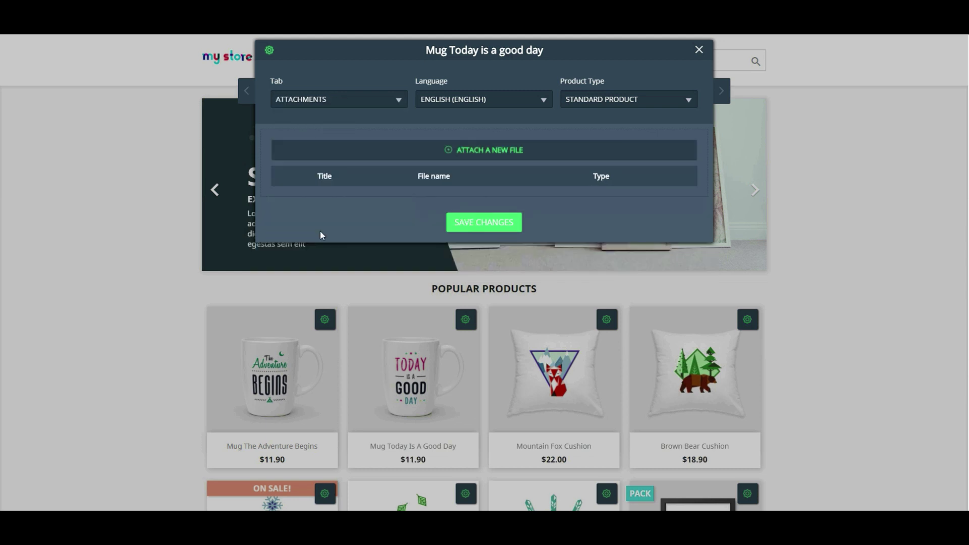
{"action": "left_click", "coordinate": [296, 104]}
{"action": "scroll", "coordinate": [308, 202], "scroll_direction": "down", "scroll_amount": 1}
{"action": "scroll", "coordinate": [308, 201], "scroll_direction": "up", "scroll_amount": 3}
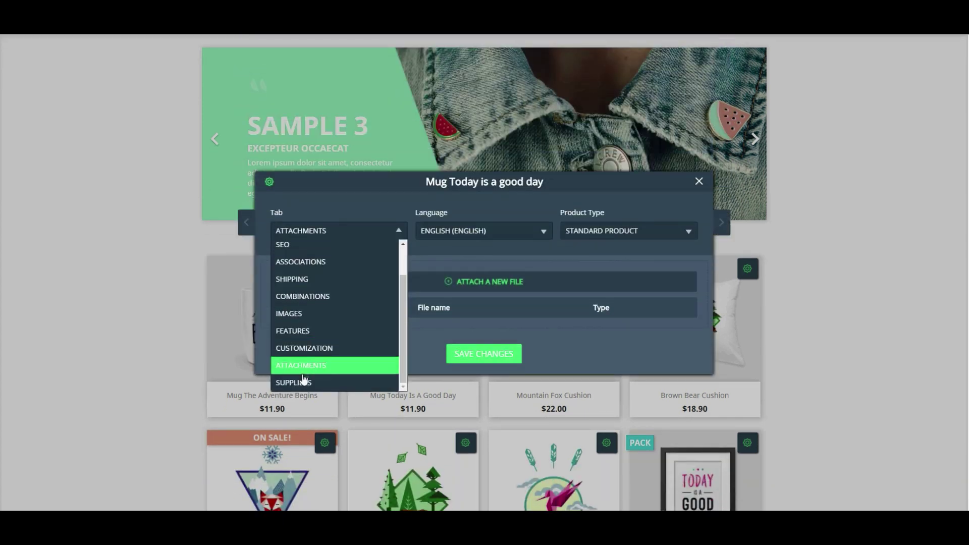
{"action": "left_click", "coordinate": [303, 379]}
{"action": "left_click_drag", "start_coordinate": [458, 281], "coordinate": [573, 288]}
{"action": "left_click", "coordinate": [476, 329]}
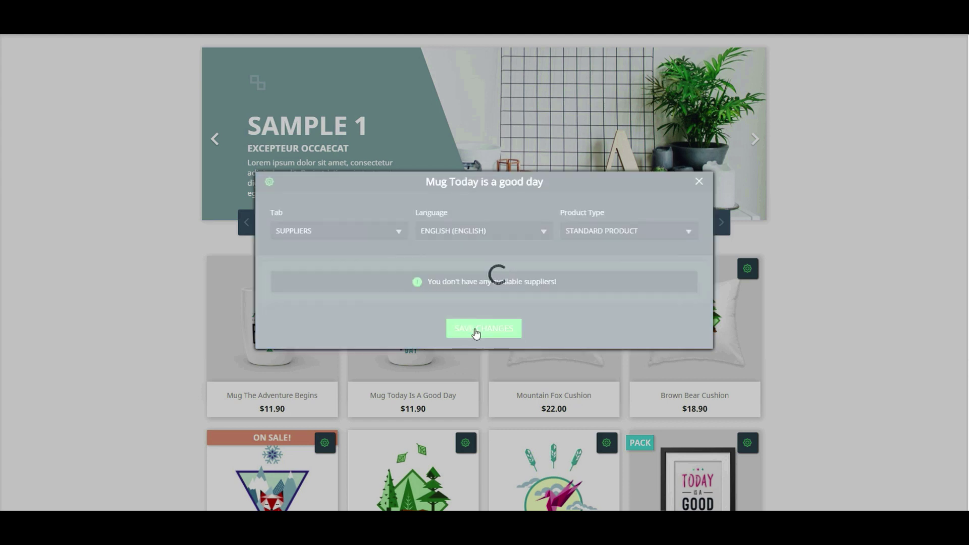
Close the product editor and scroll back to the top of the storefront
{"action": "left_click_drag", "start_coordinate": [794, 59], "coordinate": [914, 60]}
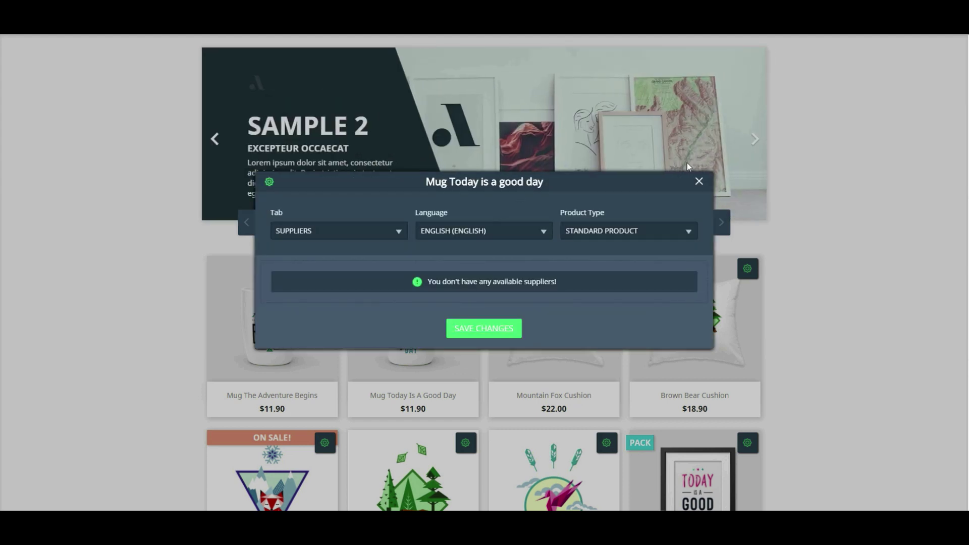
{"action": "left_click", "coordinate": [701, 184]}
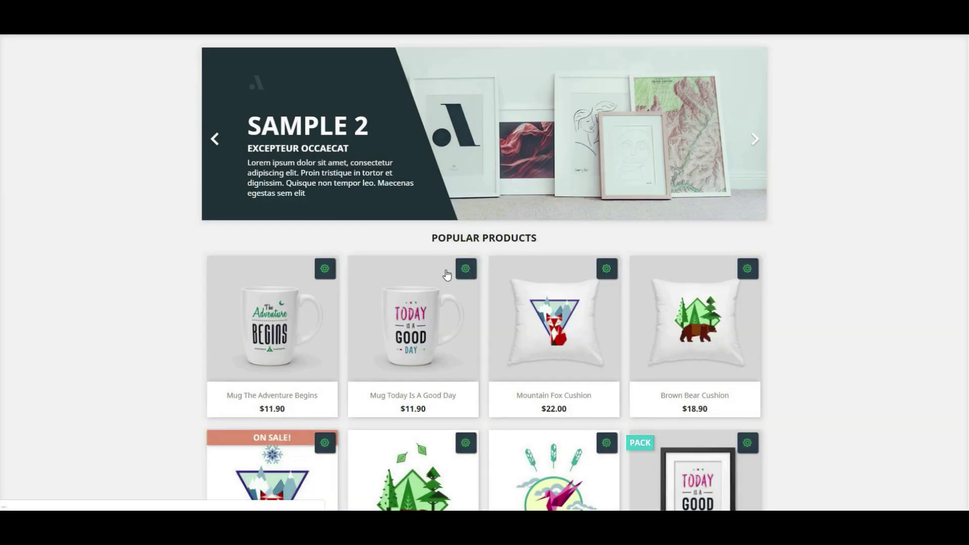
{"action": "scroll", "coordinate": [449, 272], "scroll_direction": "up", "scroll_amount": 2}
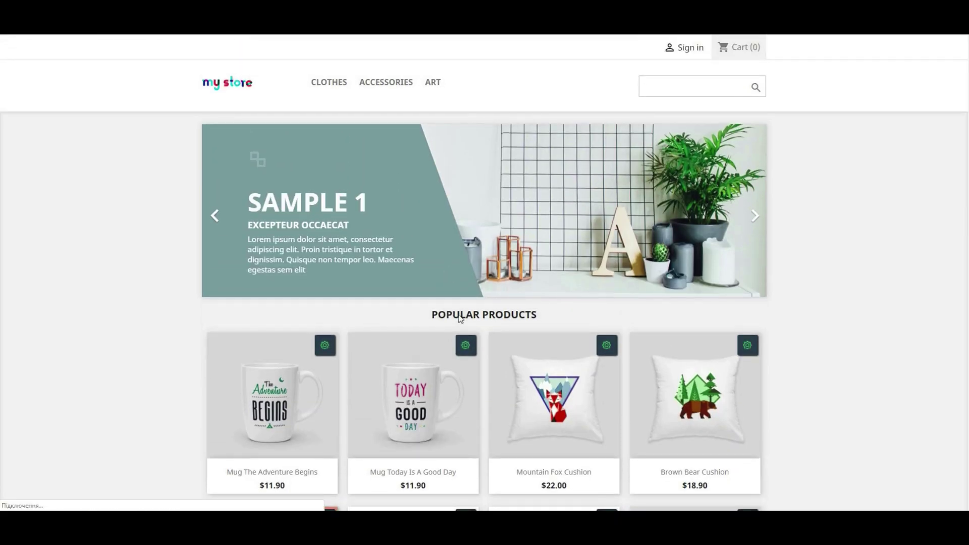